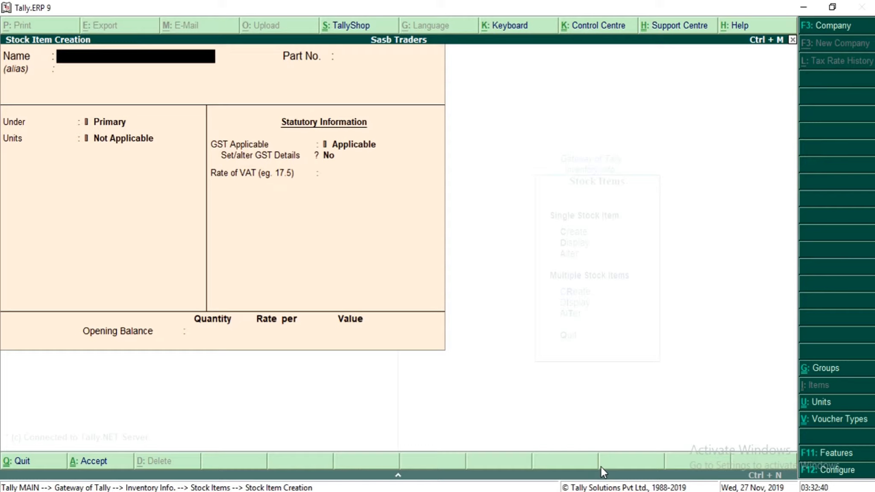
{"action": "type", "text": "Clo"}
{"action": "key", "text": "BackSpace"}
{"action": "key", "text": "BackSpace"}
{"action": "key", "text": "BackSpace"}
{"action": "key", "text": "Escape"}
{"action": "key", "text": "Escape"}
In the inventory features of Sasb Traders, enable batch-wise details and expiry dates for batches, and save
{"action": "key", "text": "F11"}
{"action": "key", "text": "Down"}
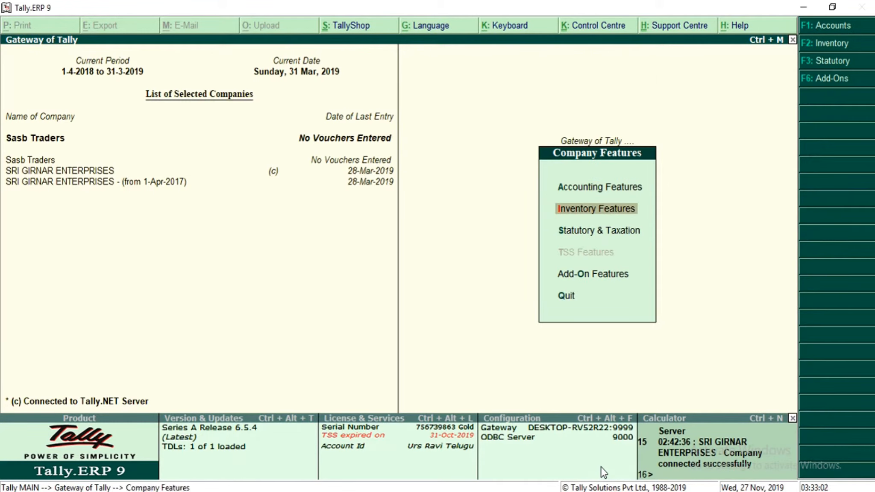
{"action": "key", "text": "Return"}
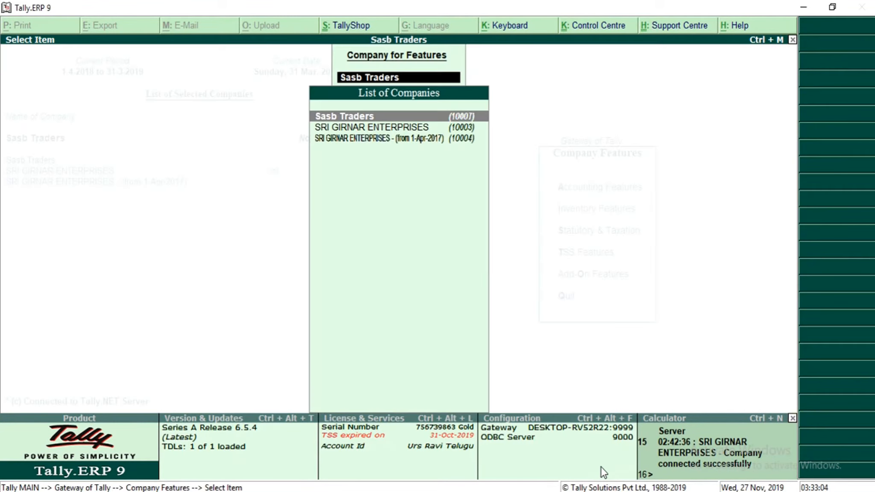
{"action": "key", "text": "Return"}
{"action": "key", "text": "Down"}
{"action": "key", "text": "Down"}
{"action": "key", "text": "Down"}
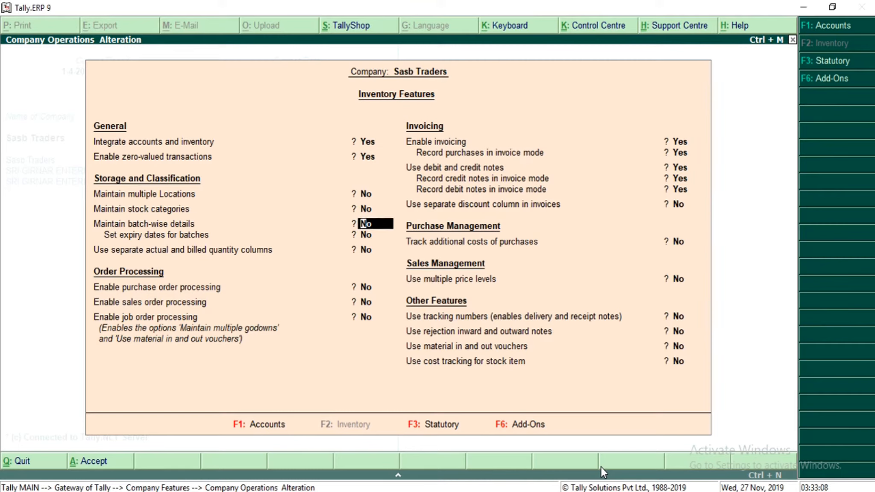
{"action": "type", "text": "yes"}
{"action": "key", "text": "Return"}
{"action": "type", "text": "yes"}
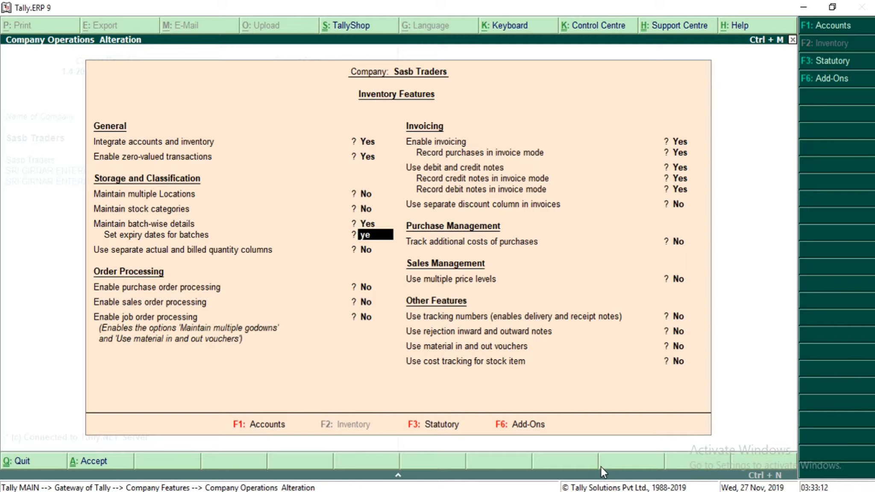
{"action": "key", "text": "Return"}
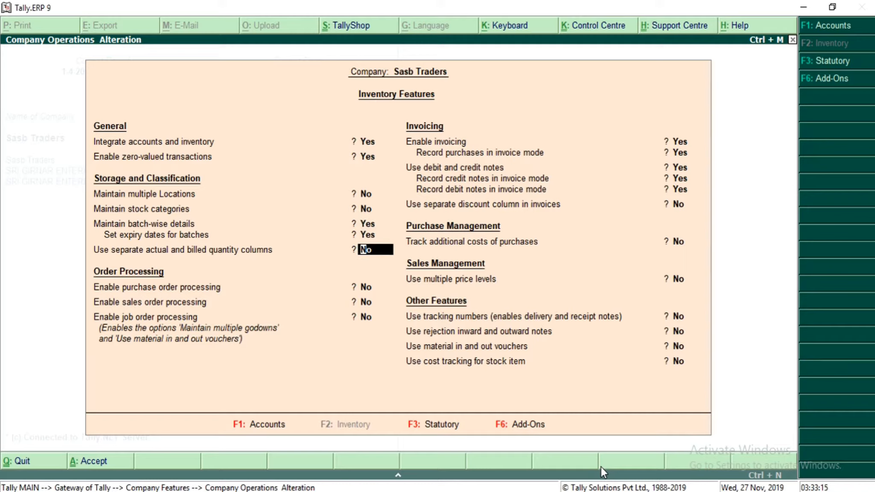
{"action": "key", "text": "ctrl+a"}
{"action": "key", "text": "Escape"}
{"action": "key", "text": "Escape"}
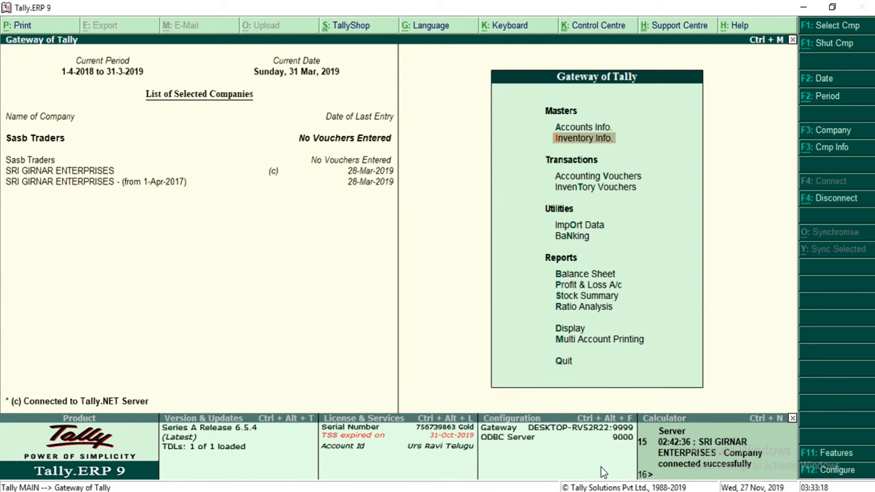
Start a new single stock item named Closeup under the Primary group
{"action": "key", "text": "Up"}
{"action": "key", "text": "Down"}
{"action": "key", "text": "Return"}
{"action": "key", "text": "Down"}
{"action": "key", "text": "Return"}
{"action": "key", "text": "Return"}
{"action": "type", "text": "Closeup"}
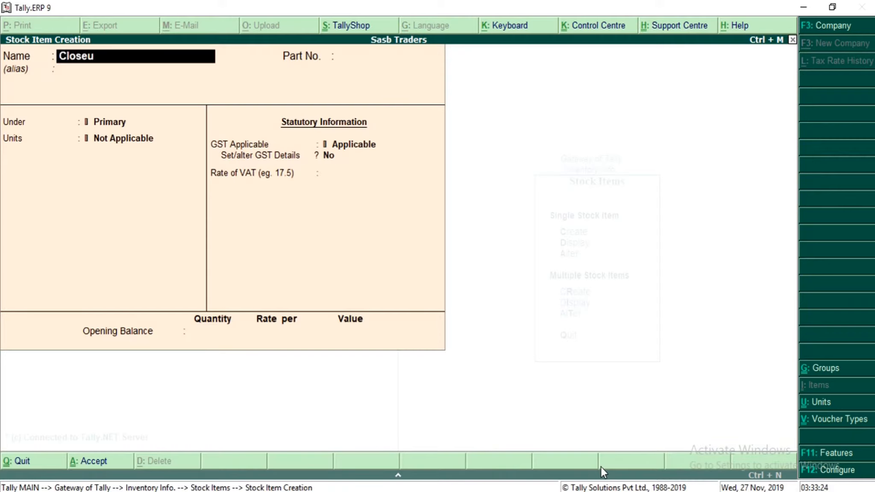
{"action": "key", "text": "Return"}
{"action": "key", "text": "Return"}
{"action": "key", "text": "Return"}
{"action": "key", "text": "Return"}
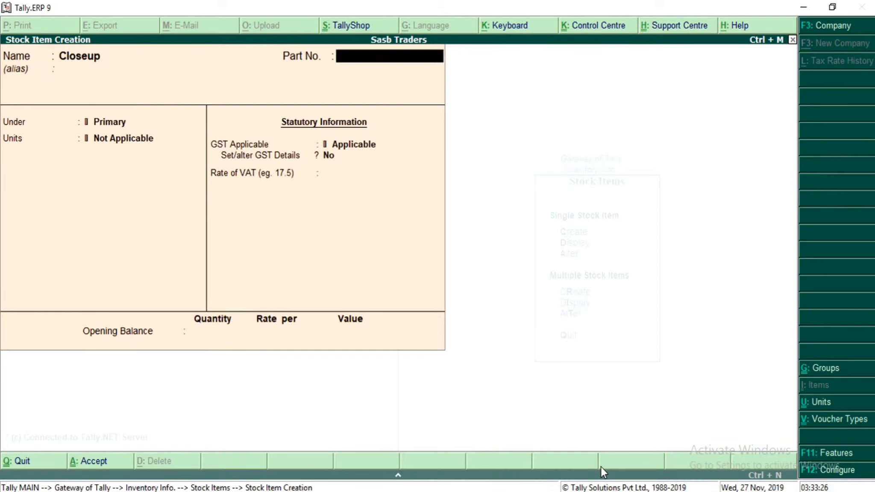
Create a simple unit of measure with the symbol Nos and 0 decimal places for the Closeup item
{"action": "key", "text": "alt+c"}
{"action": "type", "text": "Nos"}
{"action": "key", "text": "Return"}
{"action": "key", "text": "Return"}
{"action": "key", "text": "Return"}
{"action": "key", "text": "Return"}
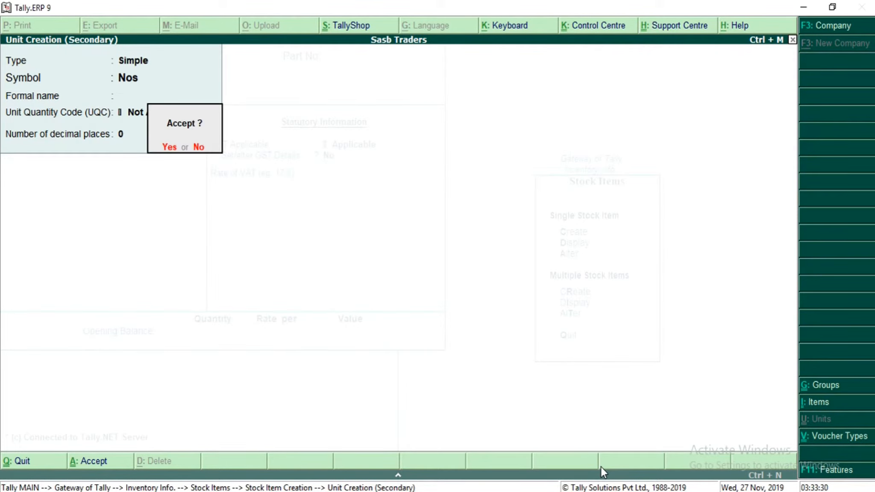
{"action": "key", "text": "Return"}
Set Closeup to be maintained in batches with manufacturing date tracking and expiry dates, and save the item
{"action": "key", "text": "Return"}
{"action": "key", "text": "Return"}
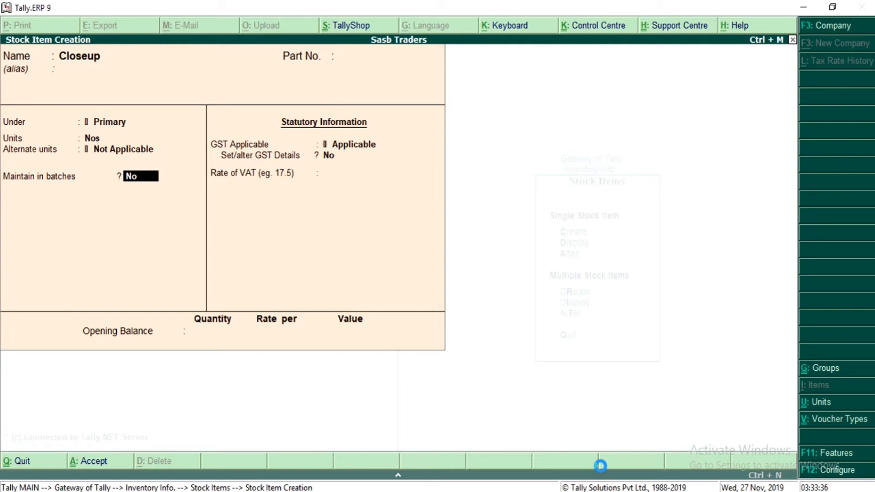
{"action": "type", "text": "yes"}
{"action": "key", "text": "Return"}
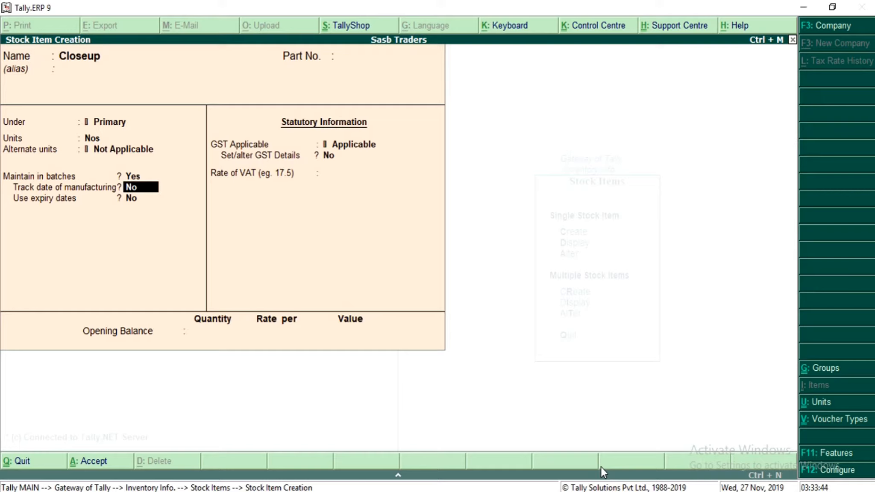
{"action": "type", "text": "yes"}
{"action": "key", "text": "Return"}
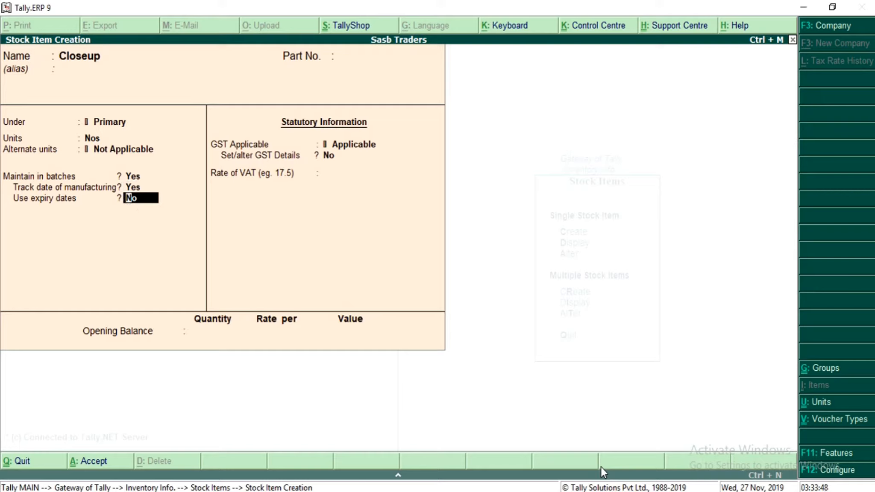
{"action": "type", "text": "yes"}
{"action": "key", "text": "Return"}
{"action": "key", "text": "Return"}
{"action": "key", "text": "Return"}
{"action": "key", "text": "Return"}
{"action": "key", "text": "Return"}
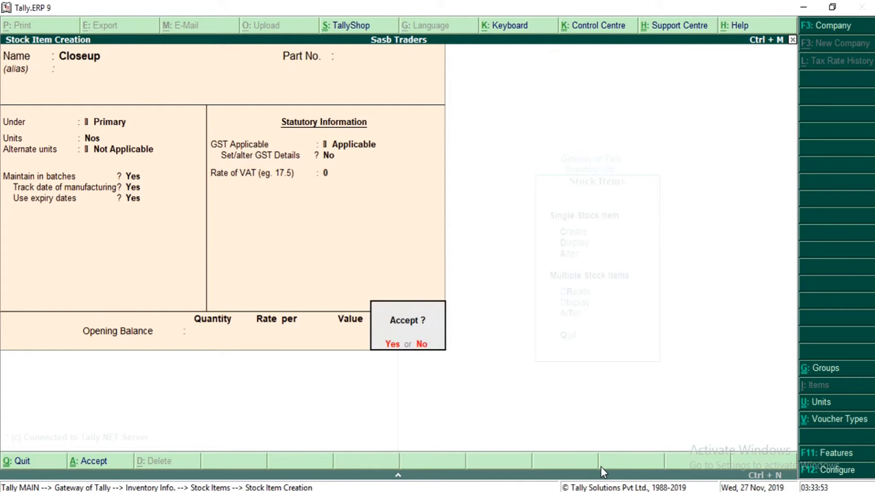
{"action": "key", "text": "Return"}
{"action": "key", "text": "Escape"}
{"action": "key", "text": "Escape"}
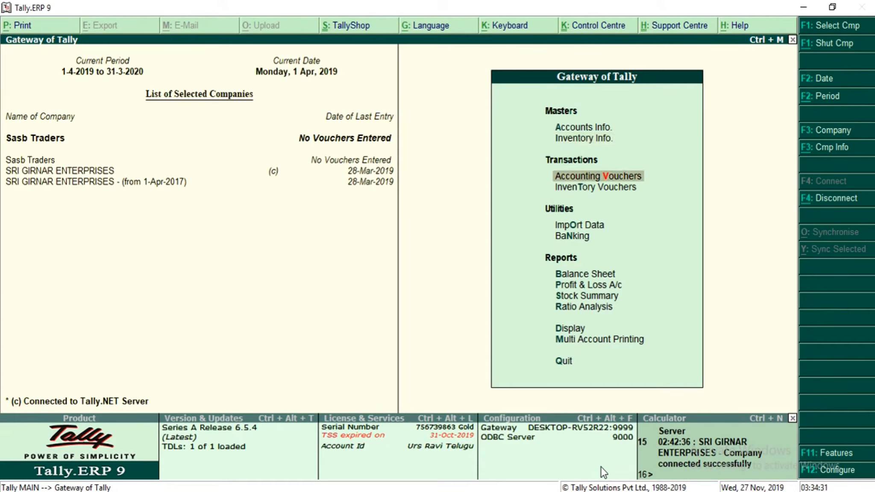
Start a purchase voucher dated 1-4-2019 with Cash as the party account
{"action": "key", "text": "Return"}
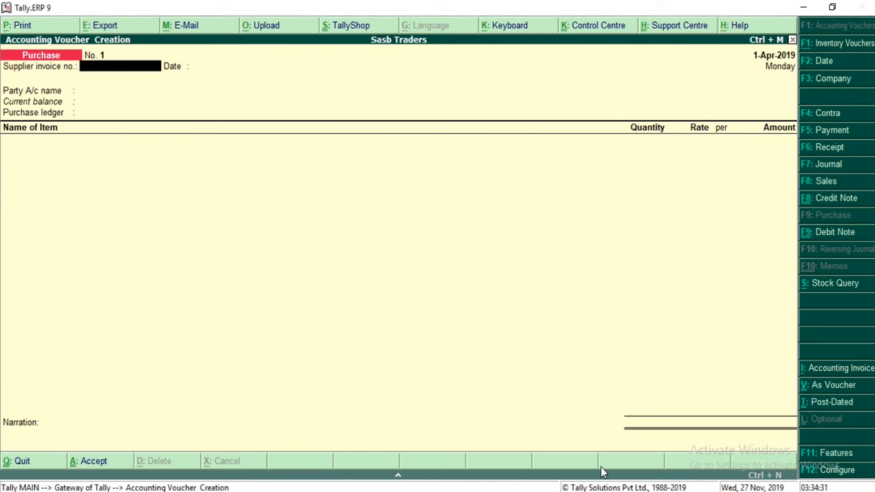
{"action": "key", "text": "F2"}
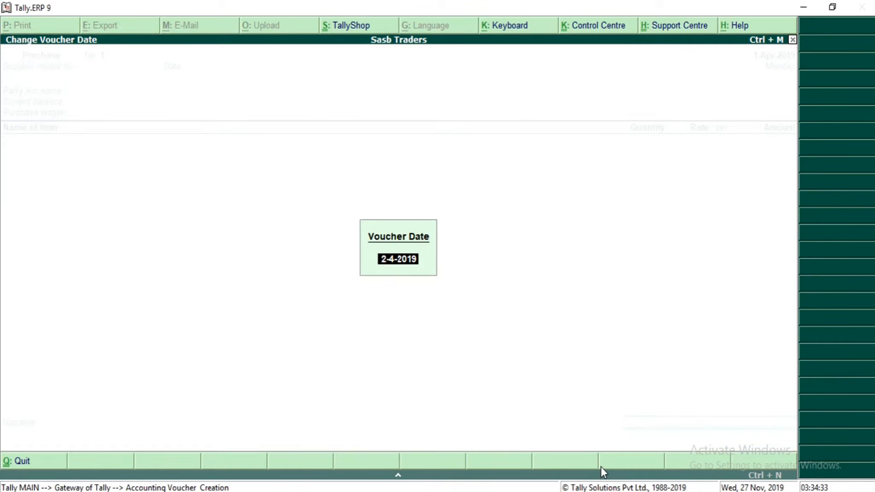
{"action": "type", "text": "1-4-2019"}
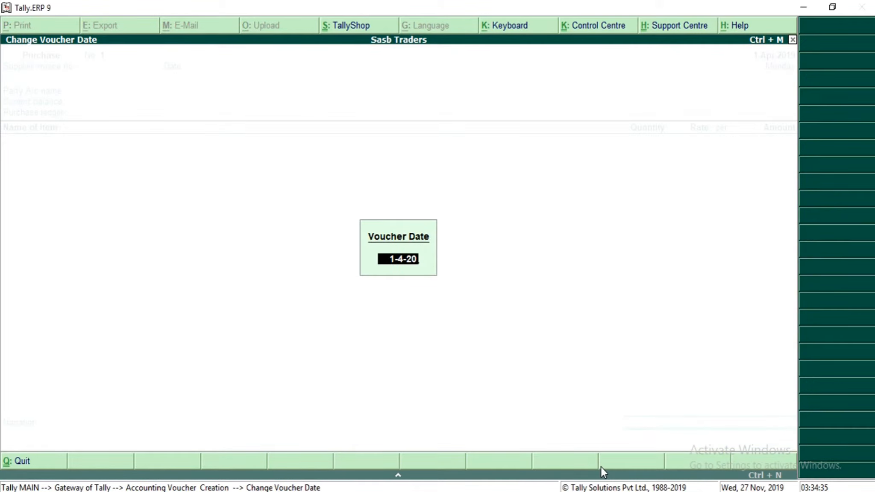
{"action": "key", "text": "Return"}
{"action": "key", "text": "Return"}
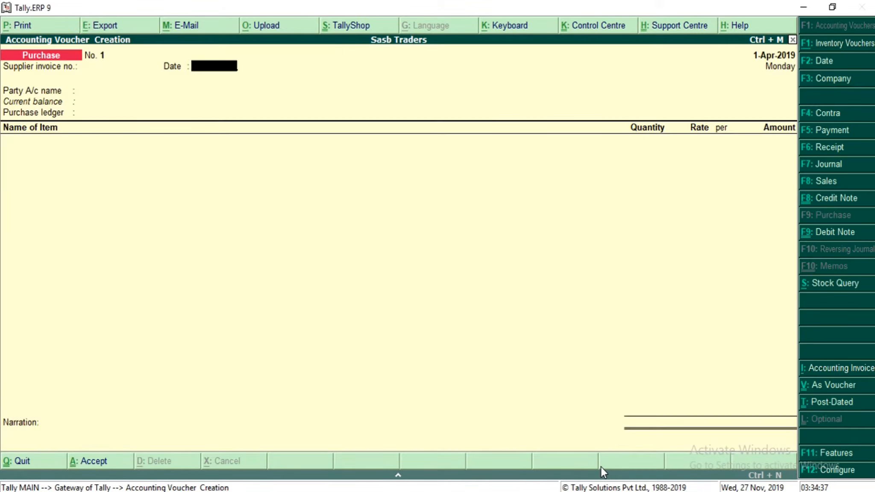
{"action": "key", "text": "Return"}
{"action": "key", "text": "Return"}
{"action": "key", "text": "Return"}
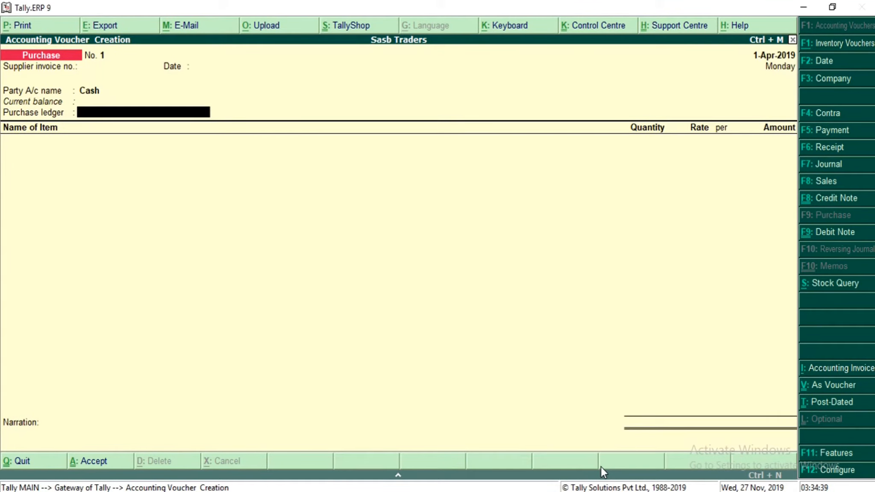
Create a ledger named Purchase under Purchase Accounts and use it as the voucher's purchase ledger
{"action": "key", "text": "alt+c"}
{"action": "type", "text": "Purchase"}
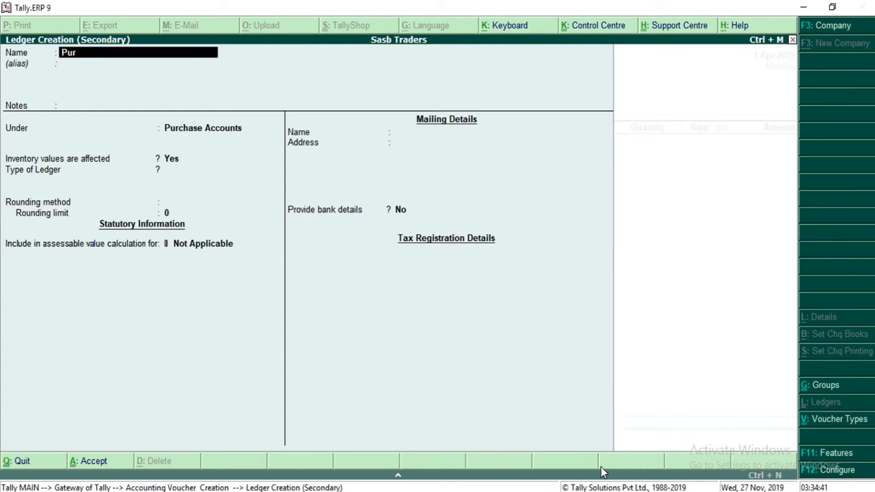
{"action": "key", "text": "Return"}
{"action": "key", "text": "Return"}
{"action": "key", "text": "Return"}
{"action": "key", "text": "Return"}
{"action": "key", "text": "Return"}
{"action": "key", "text": "Return"}
{"action": "key", "text": "Return"}
{"action": "key", "text": "Return"}
{"action": "key", "text": "Return"}
{"action": "key", "text": "Return"}
{"action": "key", "text": "Return"}
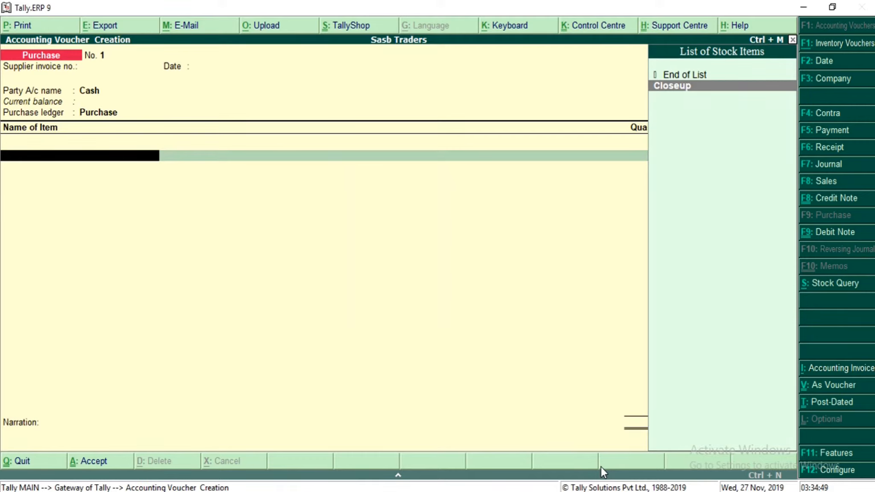
Add the Closeup item to the purchase voucher with a new batch number 1234
{"action": "key", "text": "Return"}
{"action": "key", "text": "Return"}
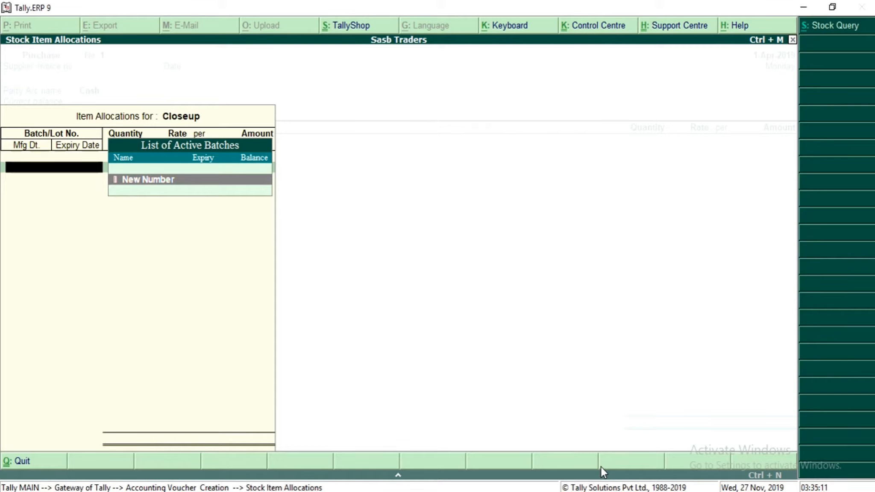
{"action": "key", "text": "Return"}
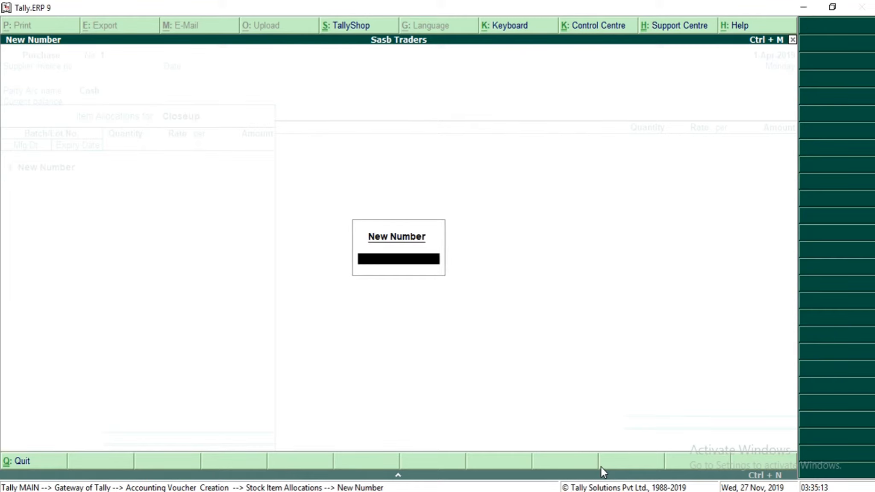
{"action": "type", "text": "1234"}
{"action": "key", "text": "Return"}
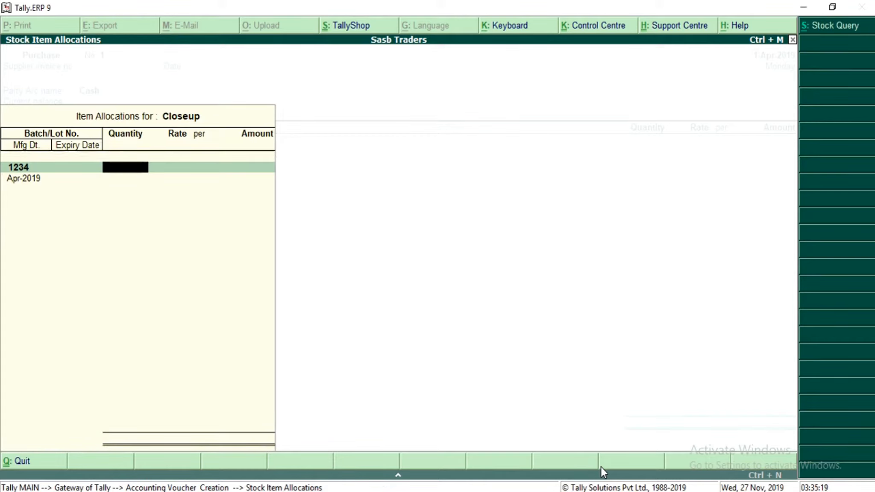
Allocate 100 Nos at rate 8 to batch 1234, manufactured Mar-2019 and expiring 30-Jun-2019, and save the purchase voucher
{"action": "type", "text": "100"}
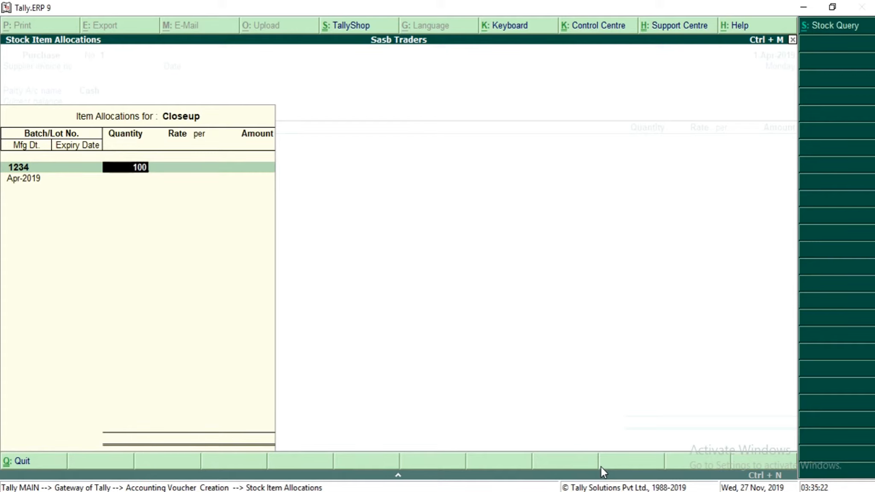
{"action": "key", "text": "Return"}
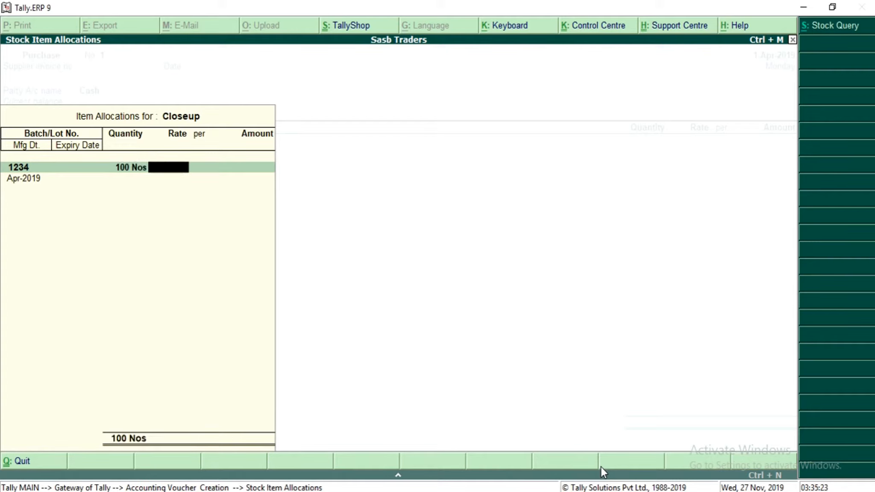
{"action": "type", "text": "8"}
{"action": "key", "text": "Return"}
{"action": "key", "text": "Return"}
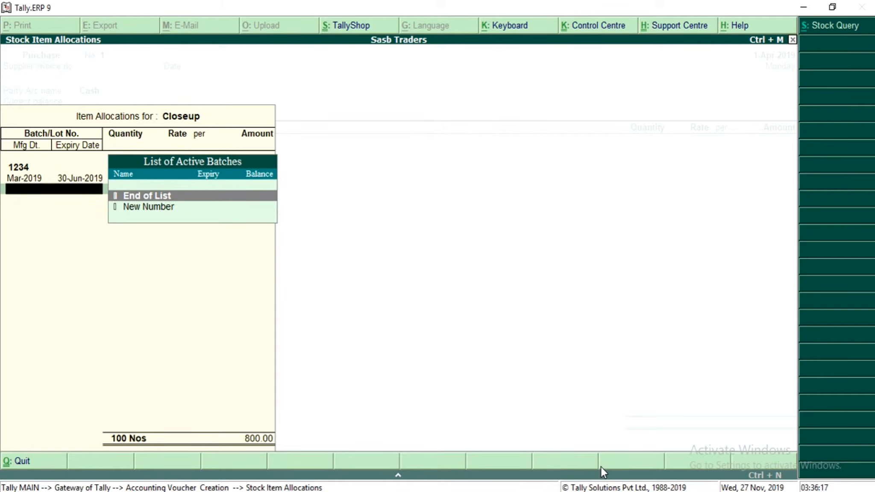
{"action": "key", "text": "Return"}
{"action": "key", "text": "Return"}
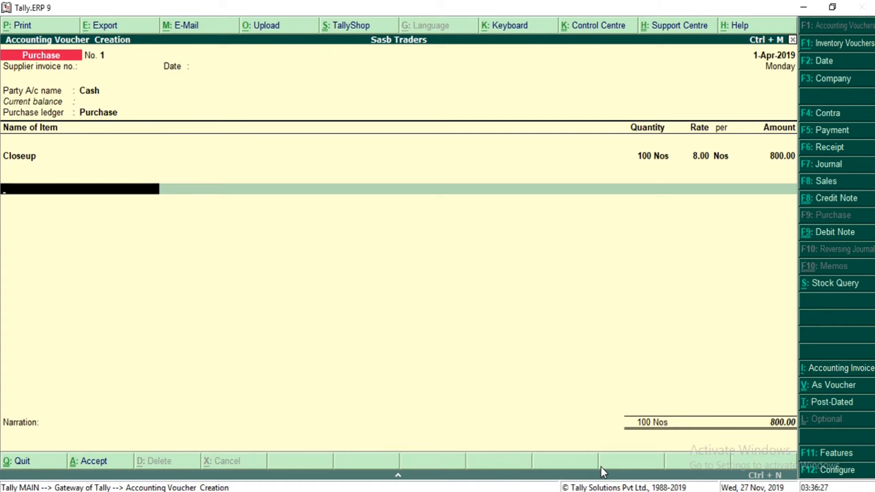
{"action": "key", "text": "ctrl+a"}
Start a sales voucher with Cash as the party account
{"action": "key", "text": "F8"}
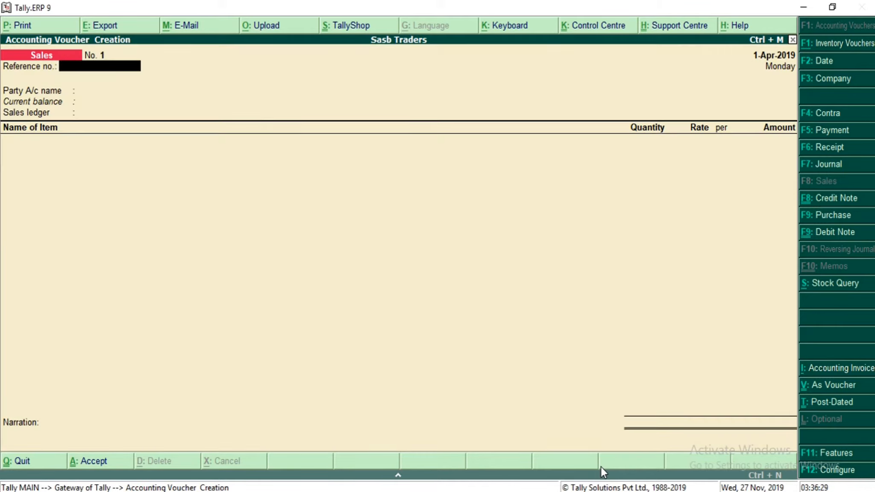
{"action": "key", "text": "Return"}
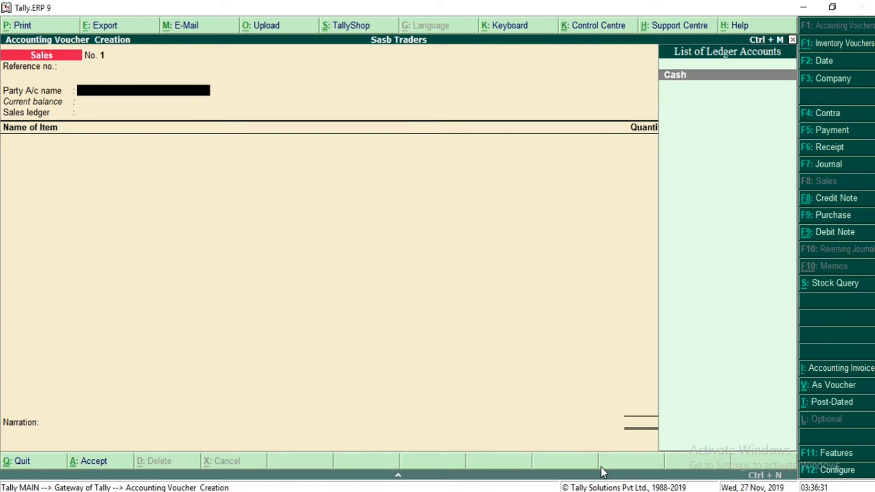
{"action": "key", "text": "Return"}
Create a ledger named Sales under Sales Accounts and use it as the voucher's sales ledger
{"action": "key", "text": "alt+c"}
{"action": "type", "text": "Sales"}
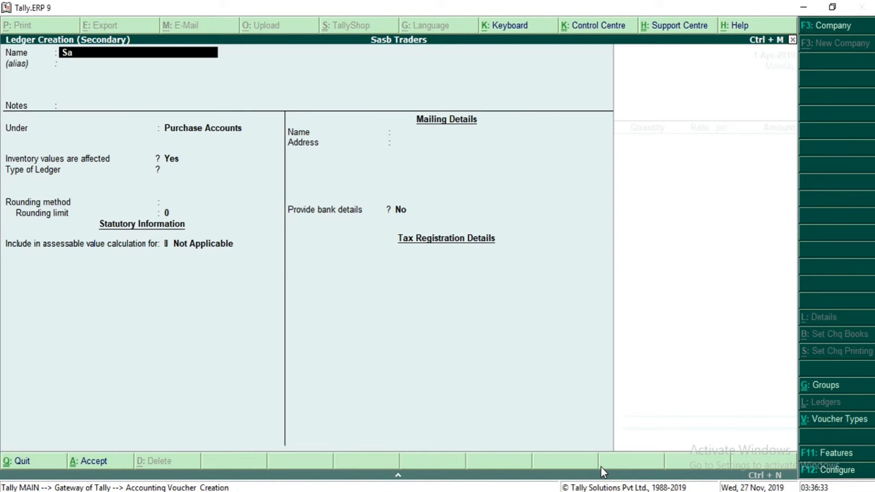
{"action": "key", "text": "Return"}
{"action": "key", "text": "Return"}
{"action": "type", "text": "Sa"}
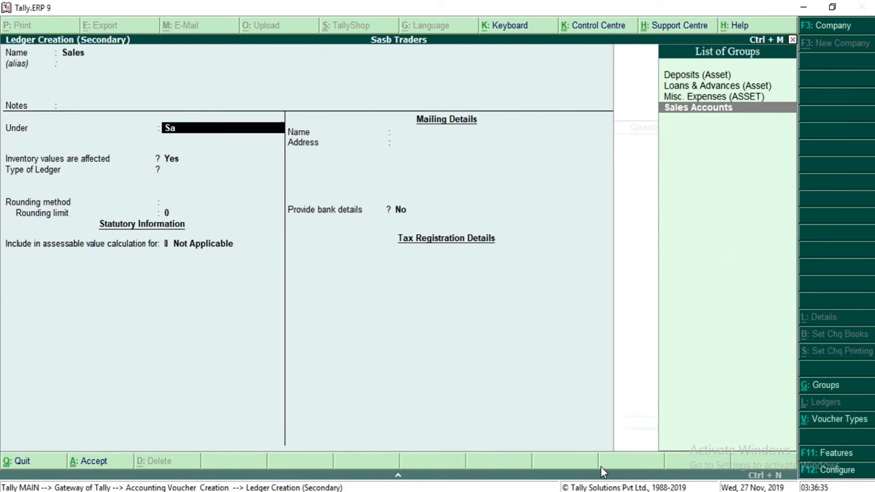
{"action": "key", "text": "Return"}
{"action": "key", "text": "Return"}
{"action": "key", "text": "Return"}
{"action": "key", "text": "ctrl+a"}
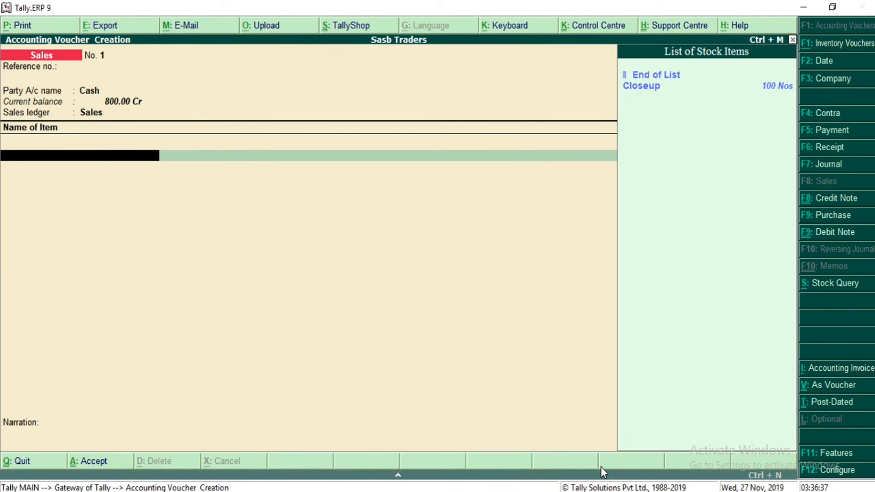
Add the Closeup item to the sales voucher and pick existing batch 1234 for it
{"action": "type", "text": "c"}
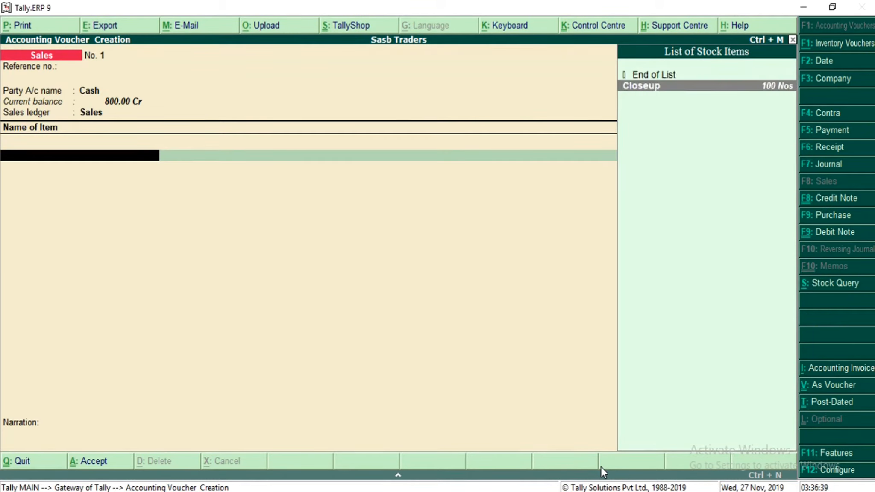
{"action": "key", "text": "Return"}
{"action": "key", "text": "Return"}
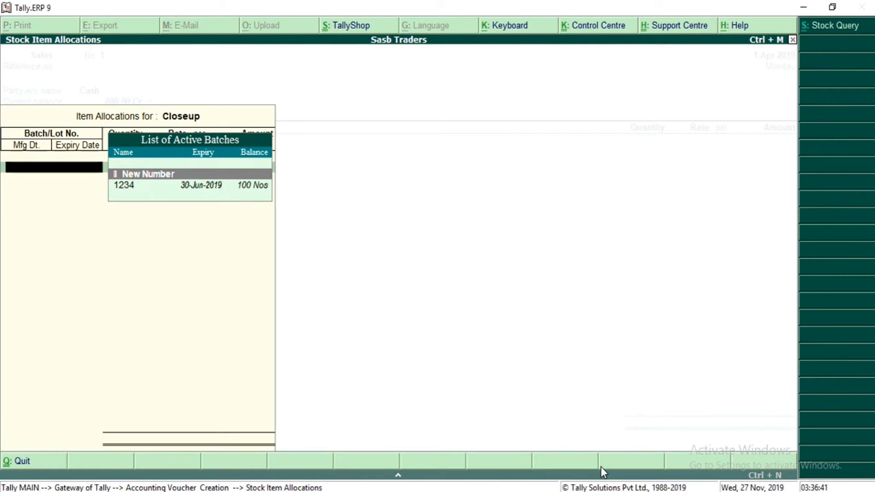
{"action": "key", "text": "Down"}
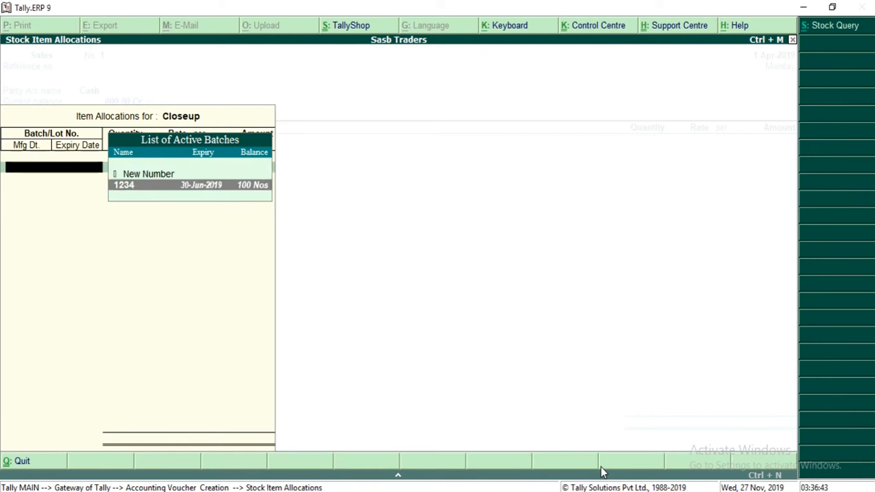
{"action": "key", "text": "Return"}
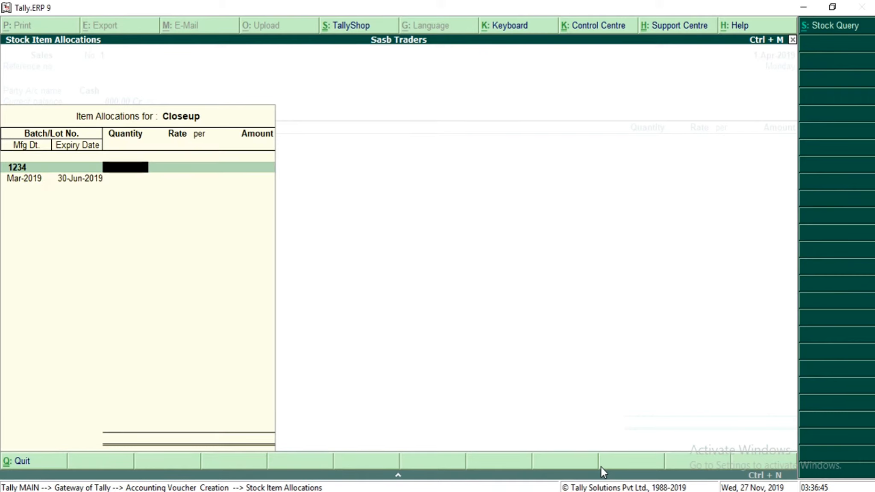
Allocate 40 Nos of batch 1234 at rate 10 and save the sales voucher
{"action": "type", "text": "40"}
{"action": "key", "text": "Return"}
{"action": "type", "text": "10"}
{"action": "key", "text": "Return"}
{"action": "key", "text": "Return"}
{"action": "key", "text": "Return"}
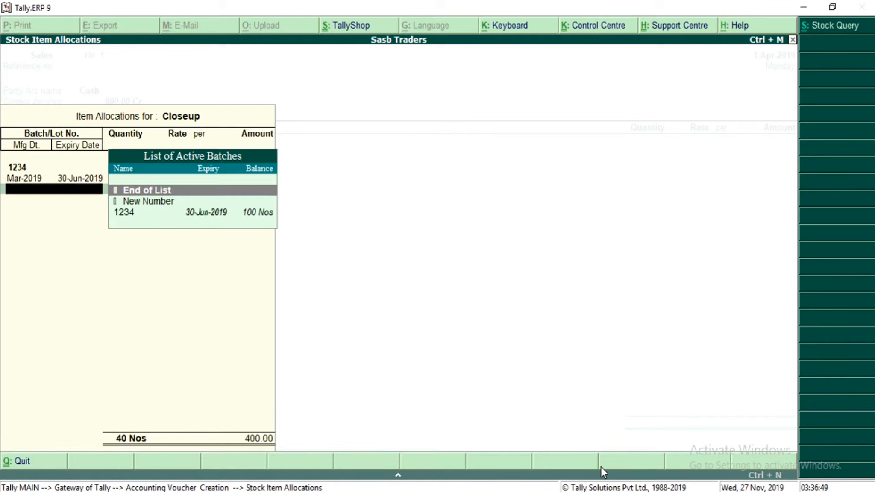
{"action": "key", "text": "Return"}
{"action": "key", "text": "Return"}
{"action": "key", "text": "Return"}
{"action": "key", "text": "Return"}
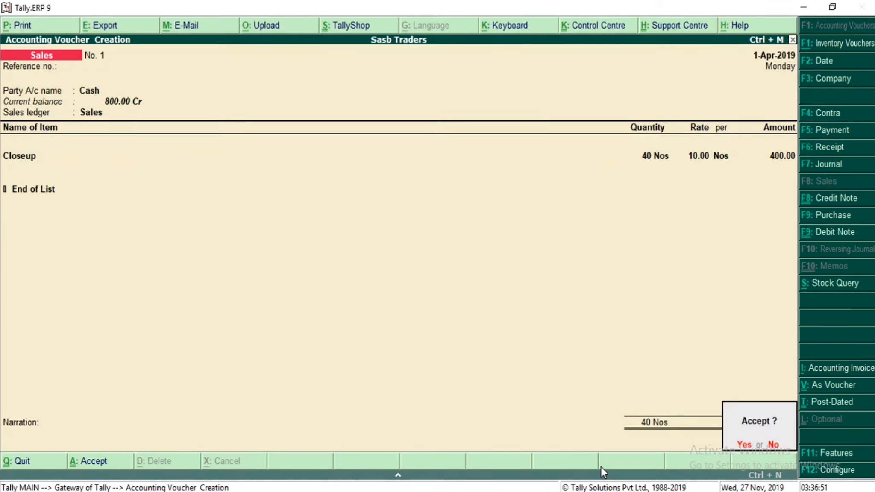
{"action": "key", "text": "Return"}
Date the new sales voucher 1-Jun-2019 and fill it with Cash as party, Sales as ledger and Closeup as item
{"action": "key", "text": "F2"}
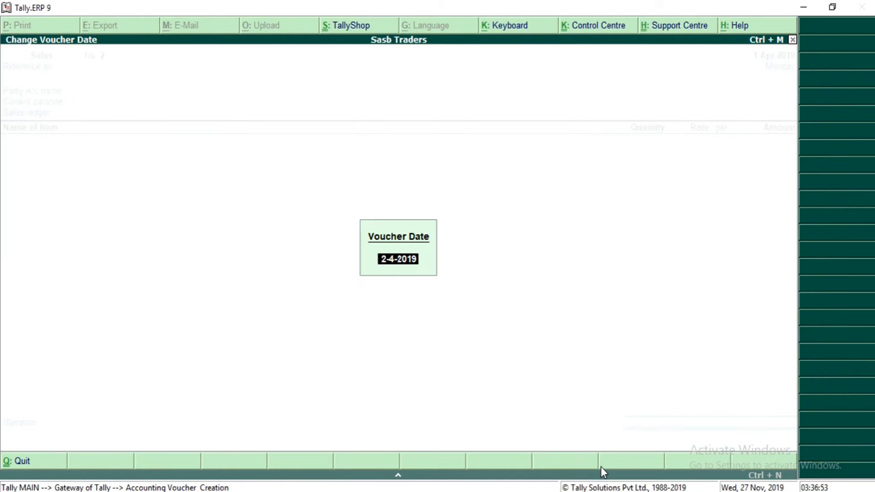
{"action": "type", "text": "1-6"}
{"action": "key", "text": "Return"}
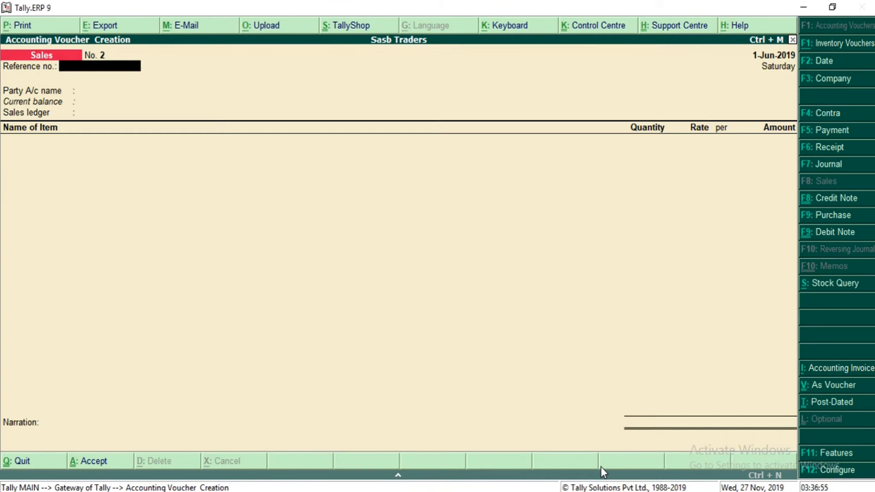
{"action": "key", "text": "Return"}
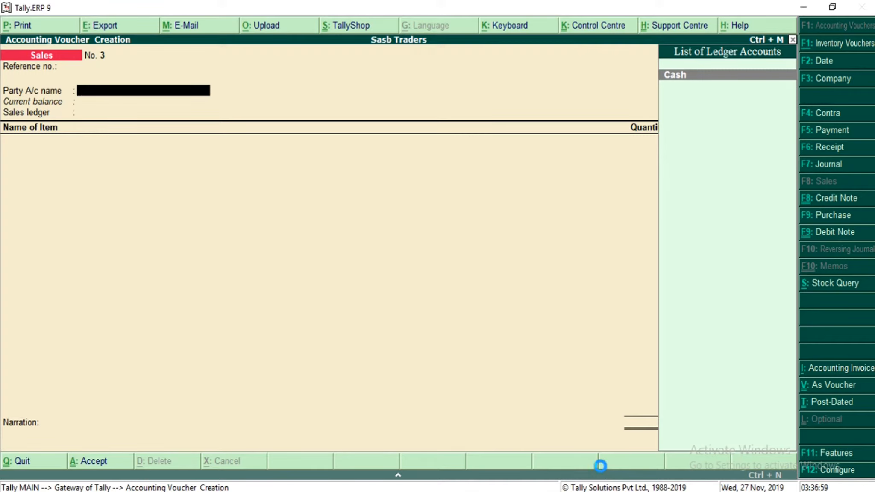
{"action": "key", "text": "Return"}
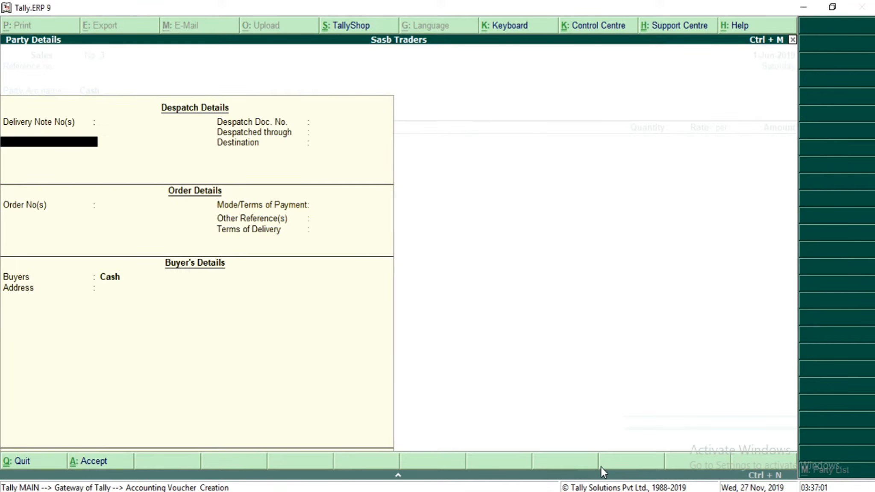
{"action": "type", "text": "Q"}
{"action": "key", "text": "BackSpace"}
{"action": "key", "text": "Return"}
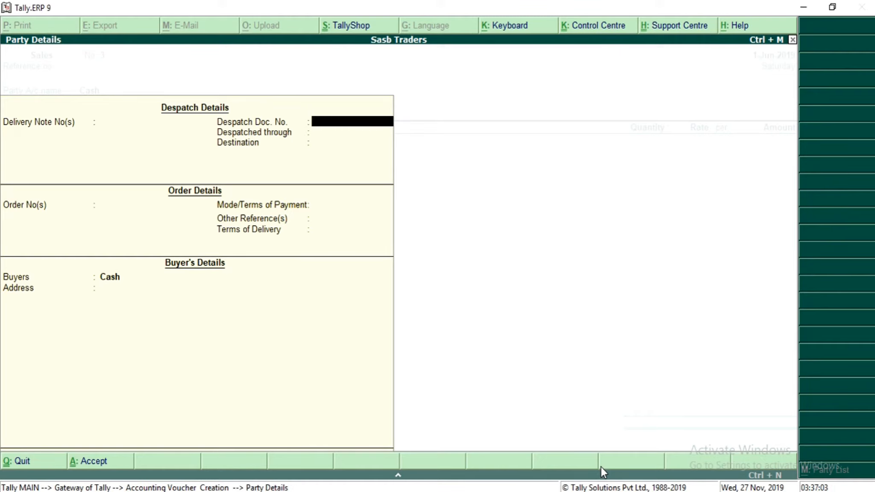
{"action": "key", "text": "ctrl+a"}
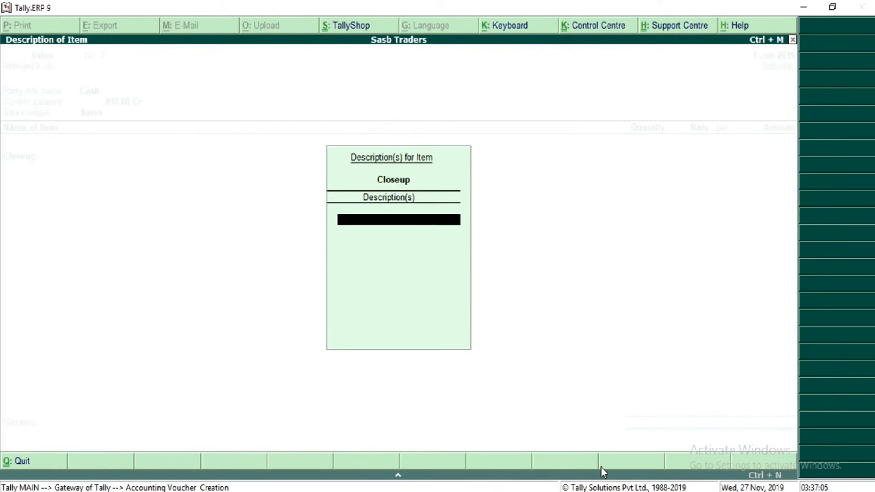
Allocate 10 Nos of Closeup from batch 1234 at rate 10 and save the 1-Jun-2019 sales voucher
{"action": "key", "text": "Return"}
{"action": "key", "text": "Down"}
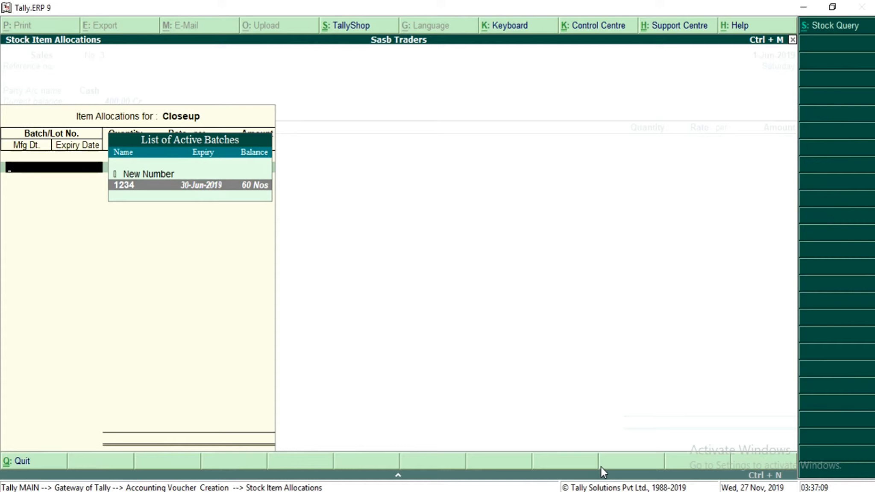
{"action": "key", "text": "Return"}
{"action": "type", "text": "1"}
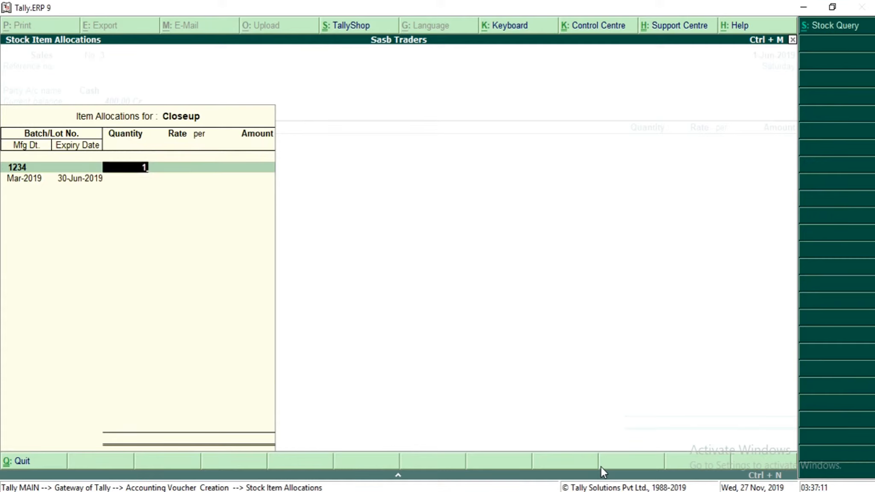
{"action": "type", "text": "0"}
{"action": "key", "text": "Return"}
{"action": "key", "text": "Return"}
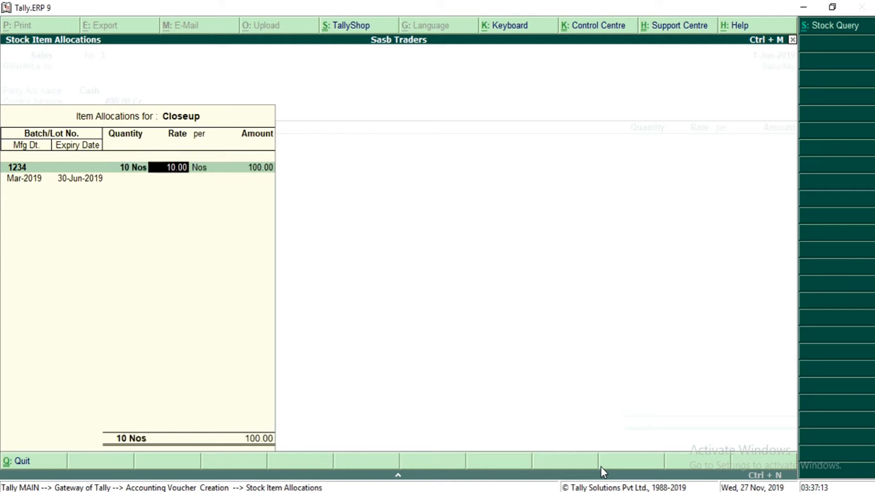
{"action": "key", "text": "Return"}
{"action": "key", "text": "Return"}
{"action": "key", "text": "Return"}
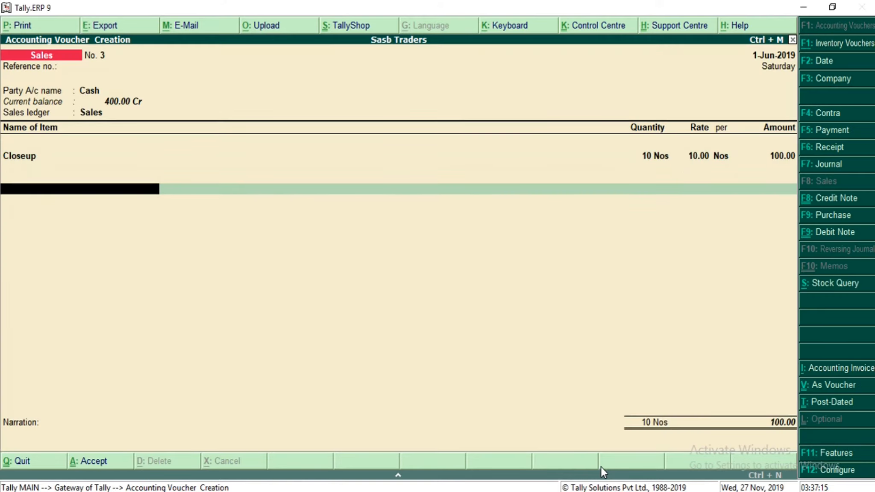
{"action": "key", "text": "ctrl+a"}
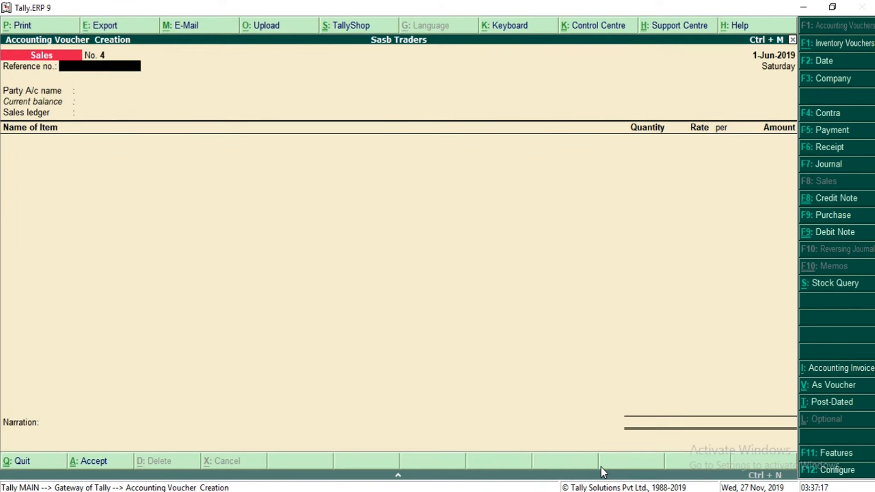
Date the next sales voucher 30-Jun-2019 and fill it with Cash as party, Sales as ledger and Closeup as item
{"action": "key", "text": "F2"}
{"action": "type", "text": "30/"}
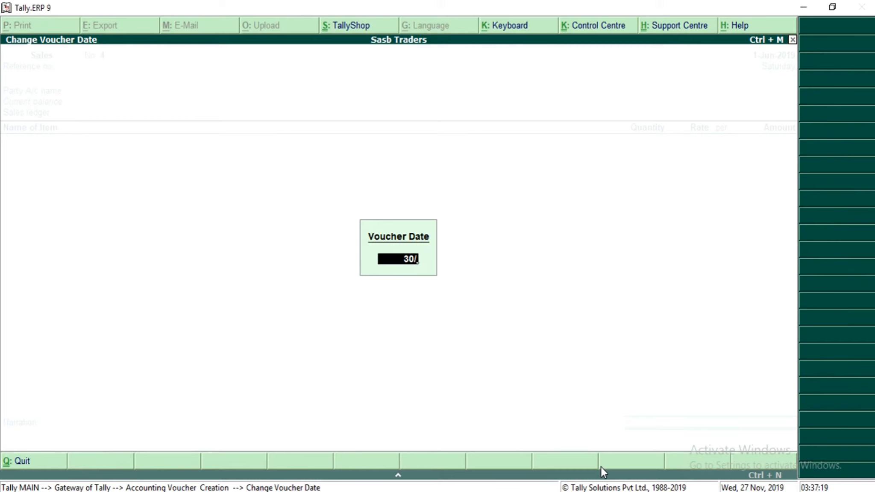
{"action": "type", "text": "6"}
{"action": "key", "text": "Return"}
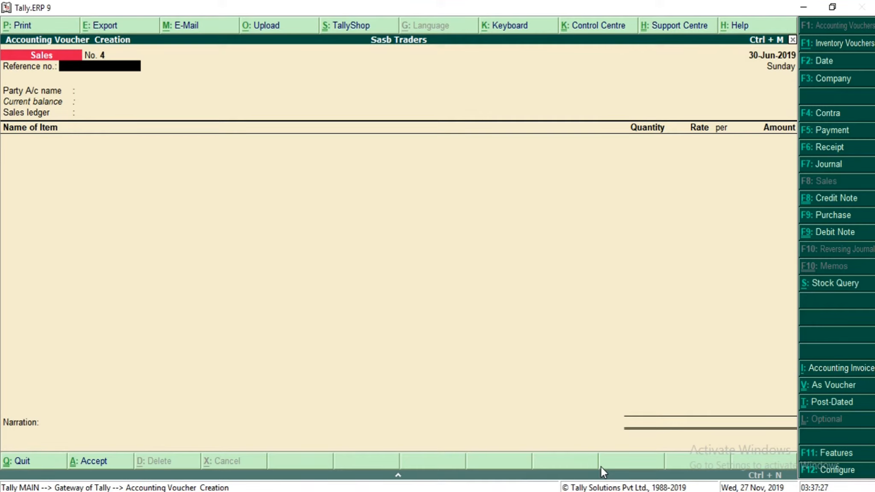
{"action": "key", "text": "Return"}
{"action": "key", "text": "Return"}
{"action": "key", "text": "Return"}
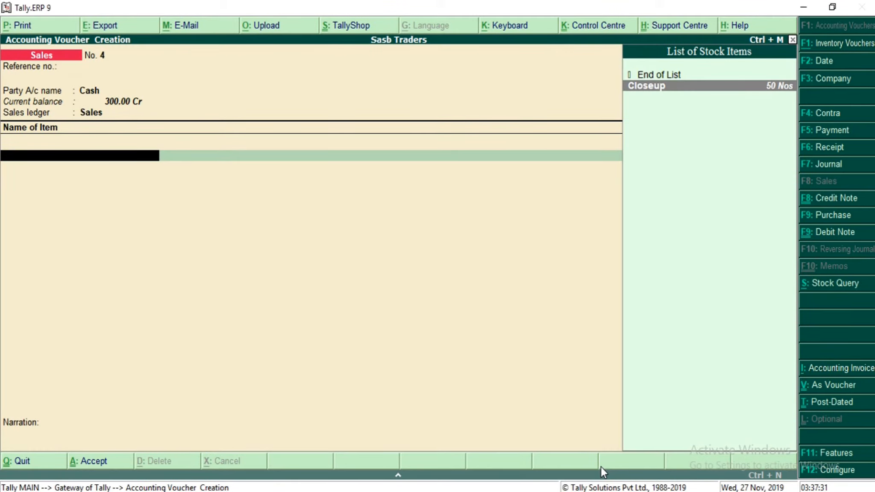
{"action": "key", "text": "Return"}
{"action": "key", "text": "Escape"}
{"action": "key", "text": "Return"}
{"action": "key", "text": "Return"}
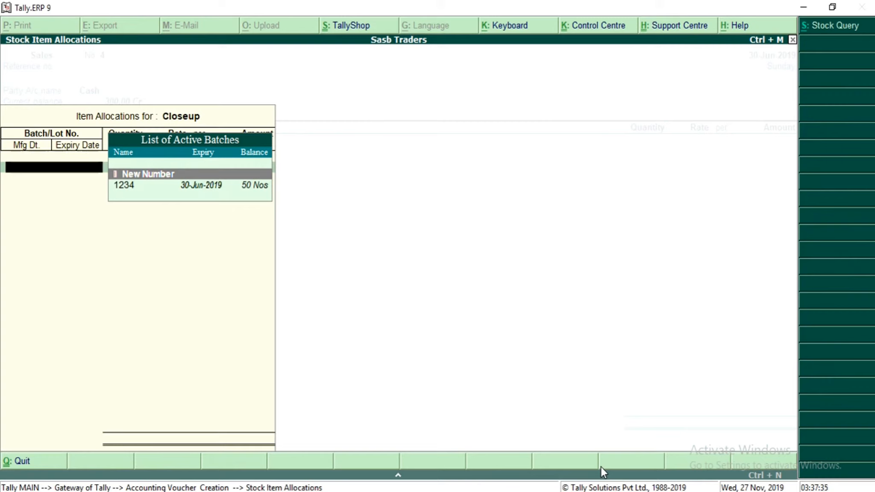
Allocate 10 Nos of Closeup from batch 1234 at rate 10 and save the 30-Jun-2019 sales voucher
{"action": "key", "text": "Down"}
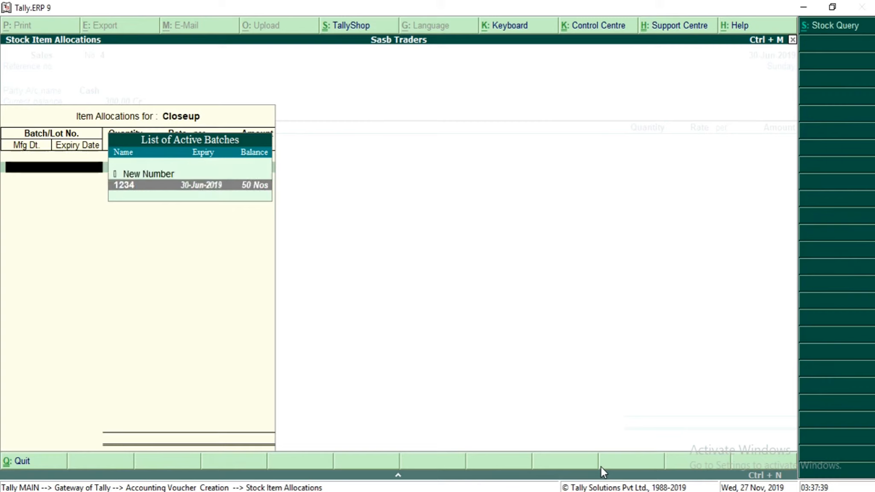
{"action": "key", "text": "Return"}
{"action": "type", "text": "10"}
{"action": "key", "text": "Return"}
{"action": "key", "text": "Return"}
{"action": "key", "text": "Return"}
{"action": "key", "text": "Return"}
{"action": "key", "text": "Return"}
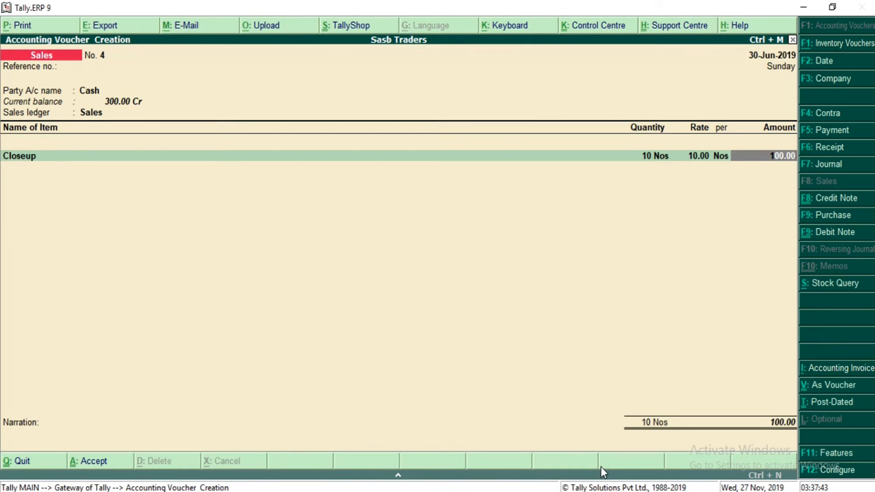
{"action": "key", "text": "ctrl+a"}
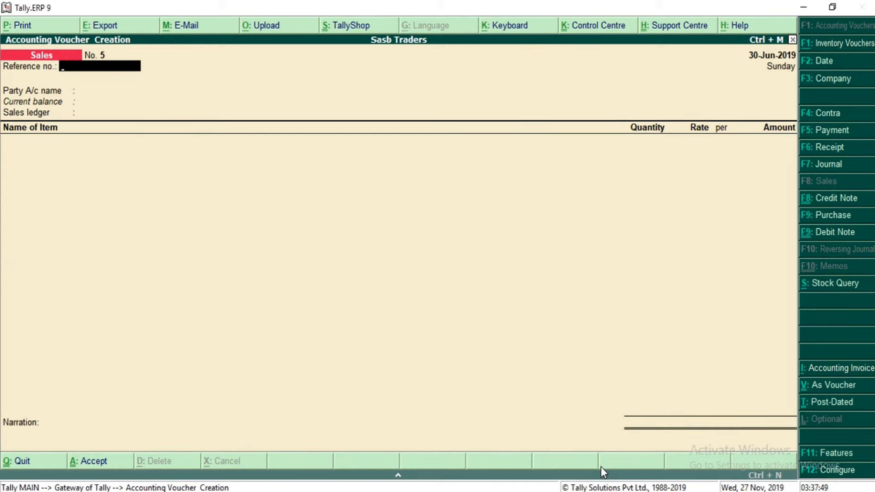
Start a Cash sales voucher dated 1-Jul-2019 with the Sales ledger and open the batch allocation for Closeup
{"action": "key", "text": "F2"}
{"action": "type", "text": "1-7"}
{"action": "key", "text": "Return"}
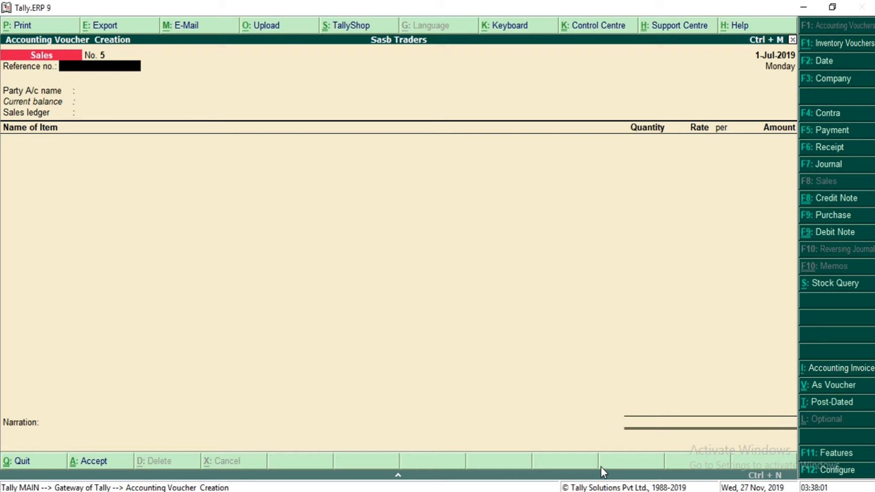
{"action": "key", "text": "Return"}
{"action": "key", "text": "Return"}
{"action": "key", "text": "Return"}
{"action": "key", "text": "Return"}
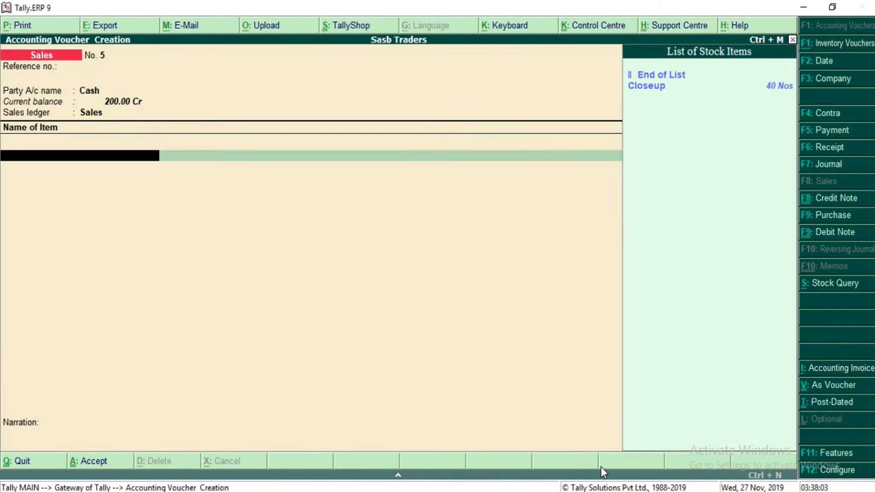
{"action": "key", "text": "Down"}
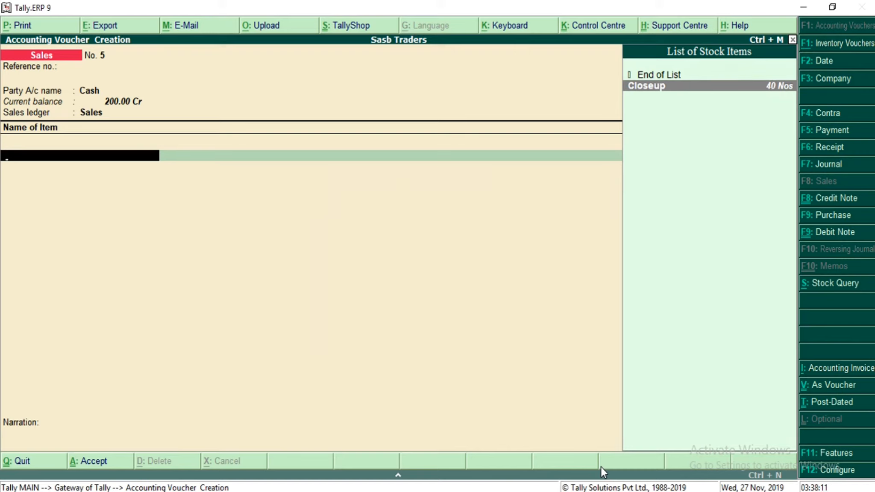
{"action": "key", "text": "Return"}
{"action": "key", "text": "Return"}
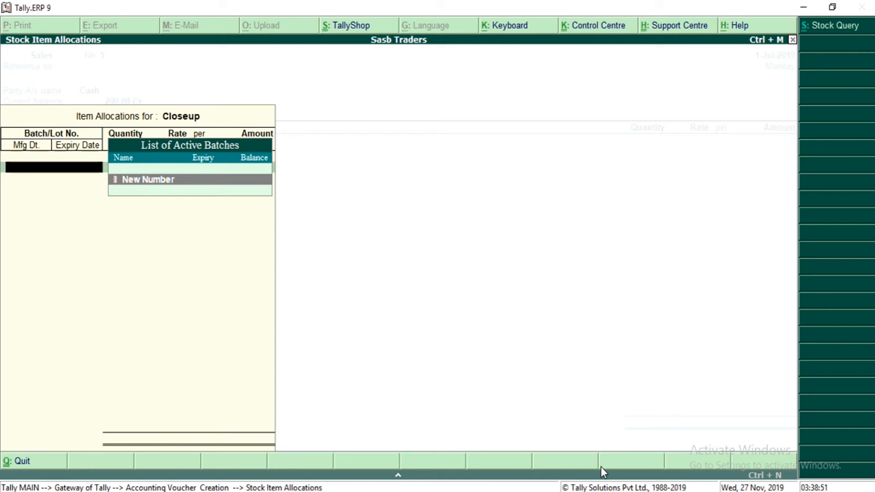
Leave the Closeup batch allocation, reopen it to recheck the list of active batches, and close it again
{"action": "key", "text": "Escape"}
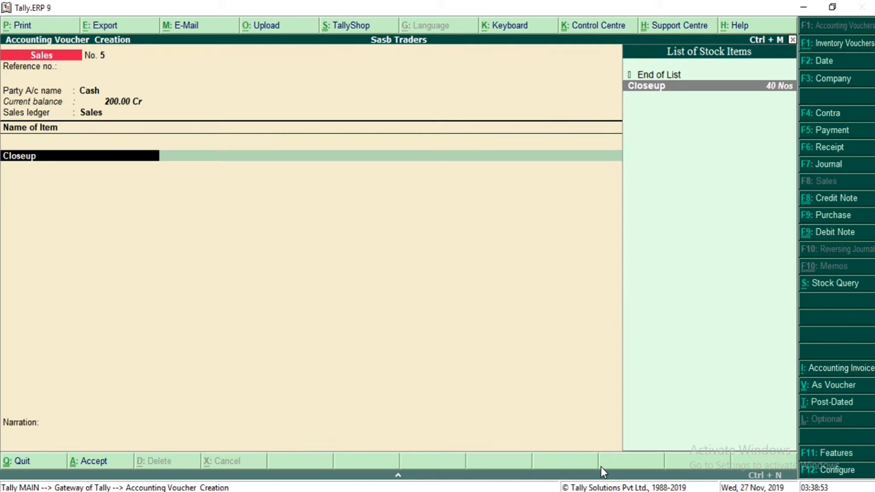
{"action": "key", "text": "BackSpace"}
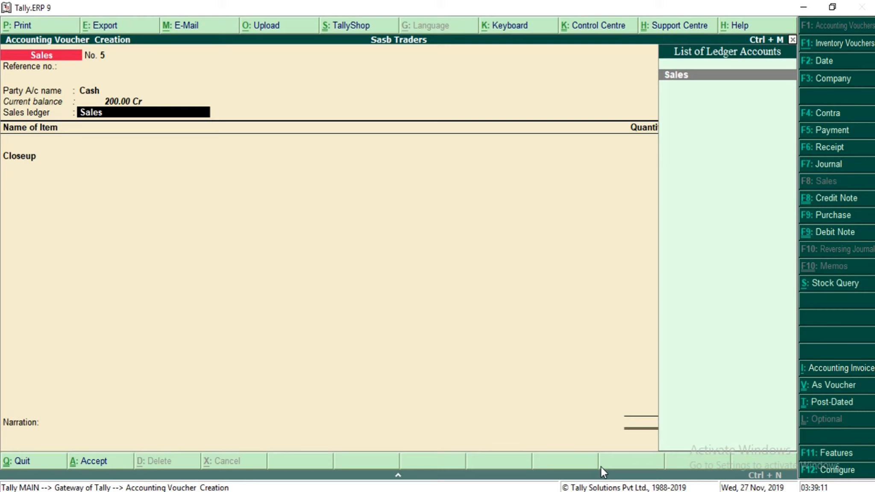
{"action": "key", "text": "Return"}
{"action": "key", "text": "Return"}
{"action": "key", "text": "Return"}
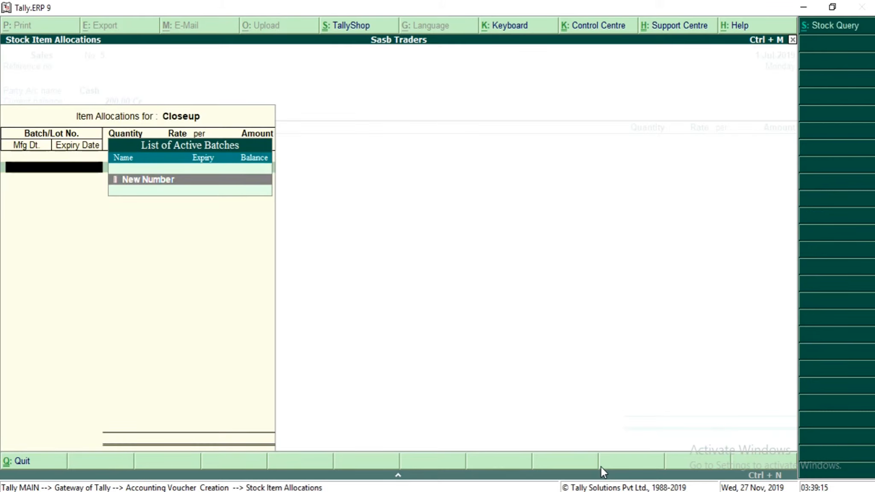
{"action": "key", "text": "Escape"}
Set "Allow use of expired batches for all stock items" to Yes in the advanced sales invoice configuration and accept it
{"action": "key", "text": "F12"}
{"action": "key", "text": "Return"}
{"action": "key", "text": "Return"}
{"action": "key", "text": "Return"}
{"action": "key", "text": "Return"}
{"action": "key", "text": "Return"}
{"action": "key", "text": "Return"}
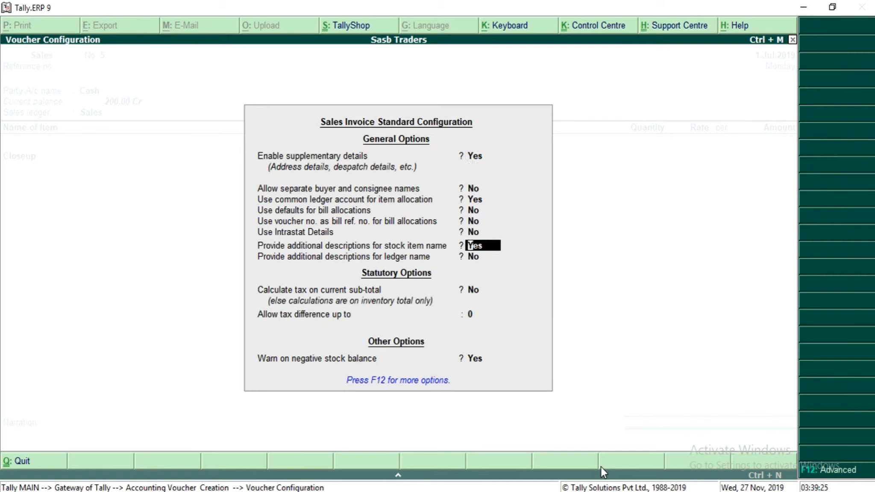
{"action": "key", "text": "F12"}
{"action": "key", "text": "Return"}
{"action": "key", "text": "Return"}
{"action": "key", "text": "Return"}
{"action": "key", "text": "Return"}
{"action": "key", "text": "Return"}
{"action": "key", "text": "Return"}
{"action": "key", "text": "Return"}
{"action": "key", "text": "Return"}
{"action": "key", "text": "Return"}
{"action": "key", "text": "Return"}
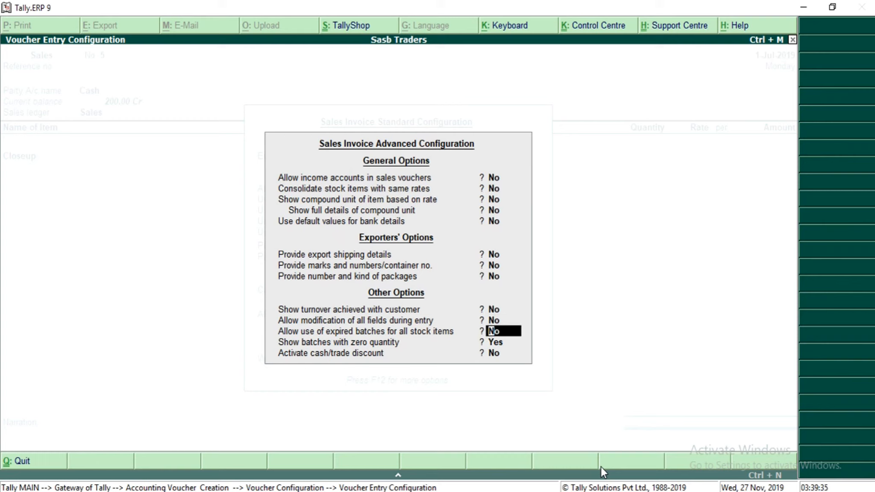
{"action": "type", "text": "yes"}
{"action": "key", "text": "Return"}
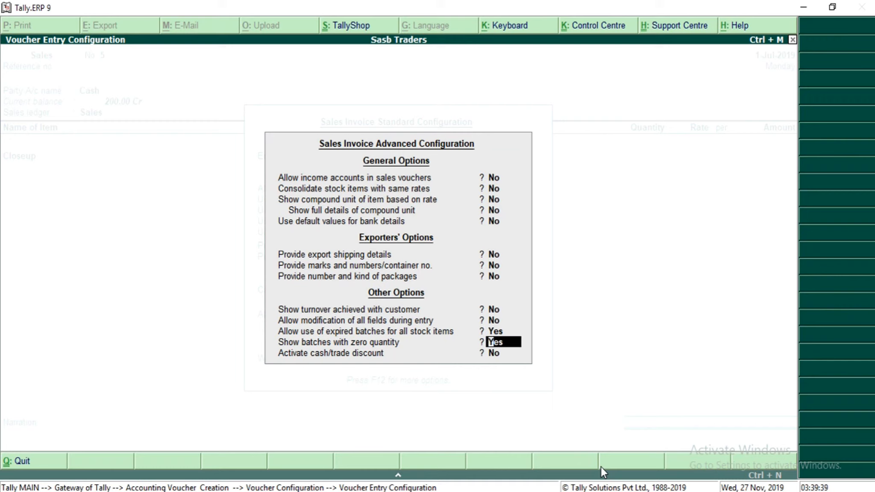
{"action": "key", "text": "Return"}
{"action": "key", "text": "Return"}
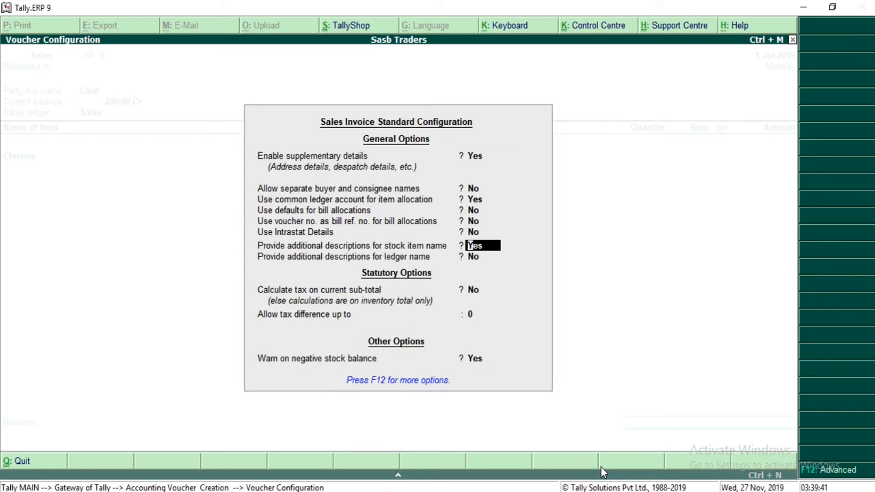
Accept the sales invoice configuration and reopen the batch allocation for Closeup without adding an item description
{"action": "key", "text": "ctrl+a"}
{"action": "key", "text": "Return"}
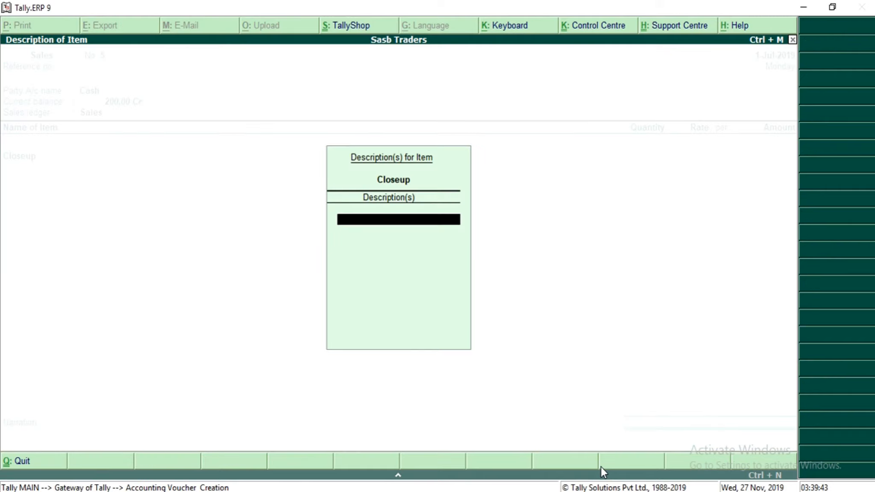
{"action": "key", "text": "Return"}
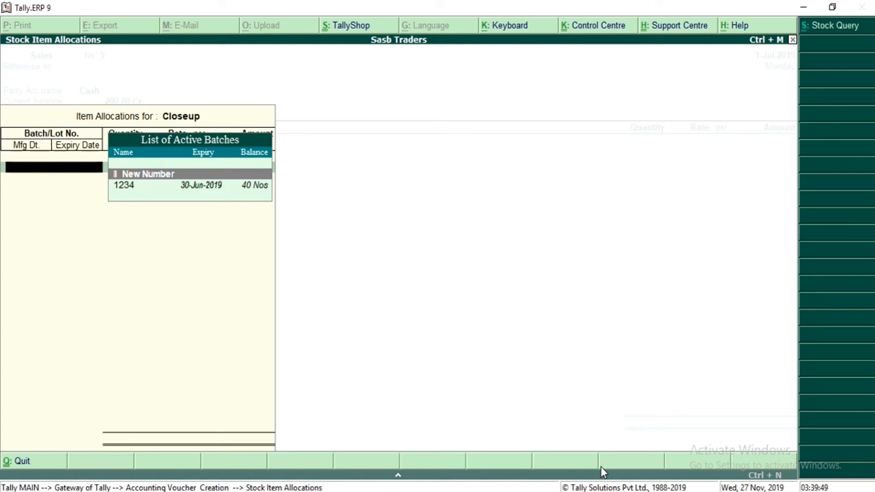
Select expired batch 1234 for Closeup, leave its quantity and rate blank, and quit the sales voucher without saving
{"action": "key", "text": "Down"}
{"action": "key", "text": "Return"}
{"action": "key", "text": "Return"}
{"action": "key", "text": "Return"}
{"action": "key", "text": "Return"}
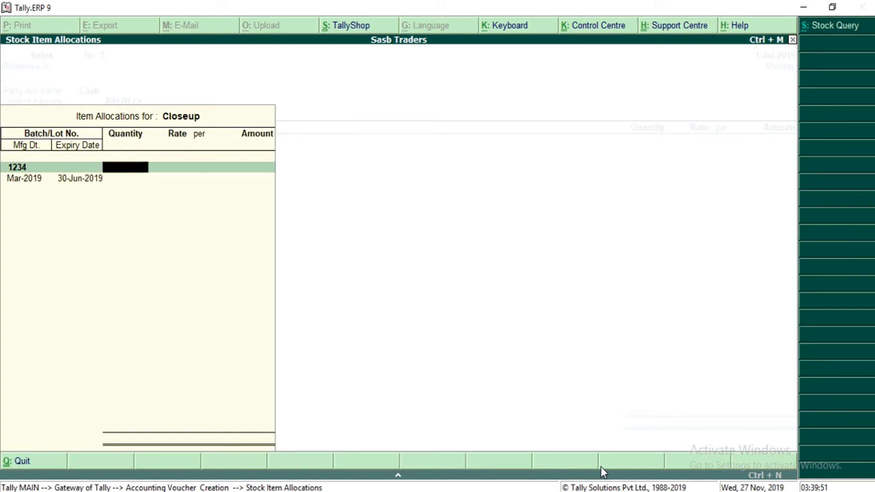
{"action": "key", "text": "Return"}
{"action": "key", "text": "Return"}
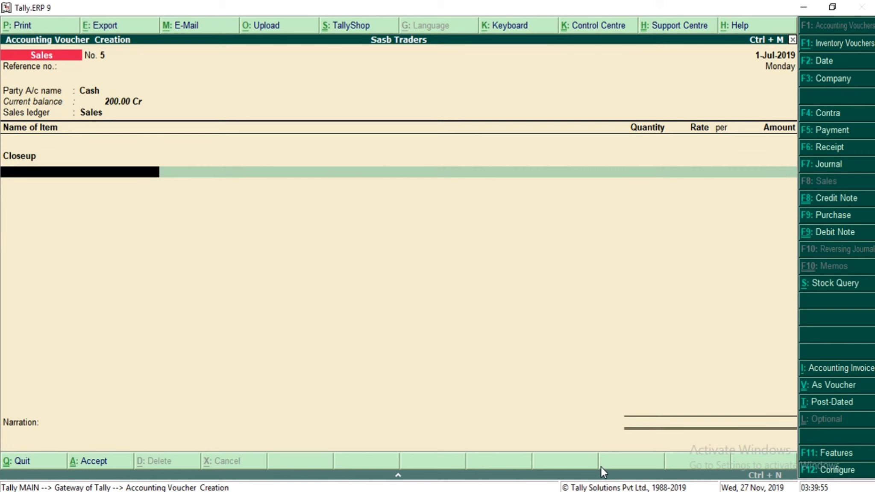
{"action": "key", "text": "Escape"}
{"action": "key", "text": "Return"}
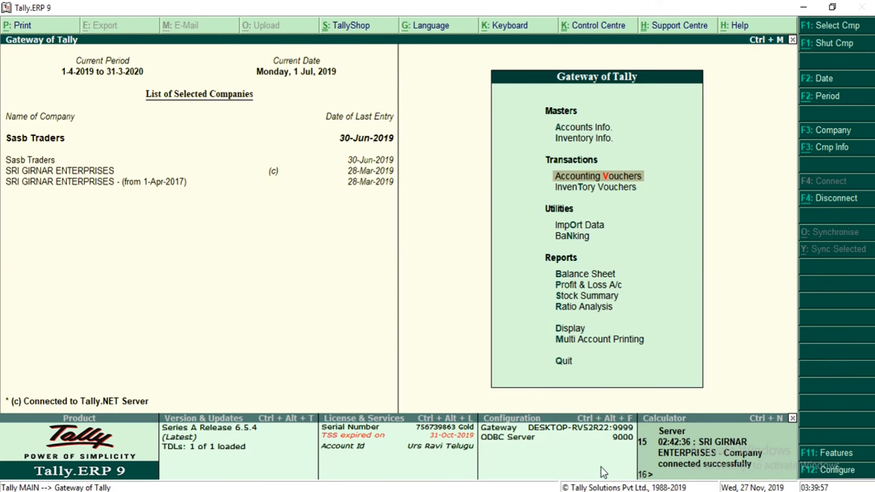
Open the Inventory Books among the display reports
{"action": "key", "text": "Down"}
{"action": "key", "text": "Down"}
{"action": "key", "text": "Down"}
{"action": "key", "text": "Down"}
{"action": "key", "text": "Down"}
{"action": "key", "text": "Down"}
{"action": "key", "text": "Down"}
{"action": "key", "text": "Down"}
{"action": "key", "text": "Return"}
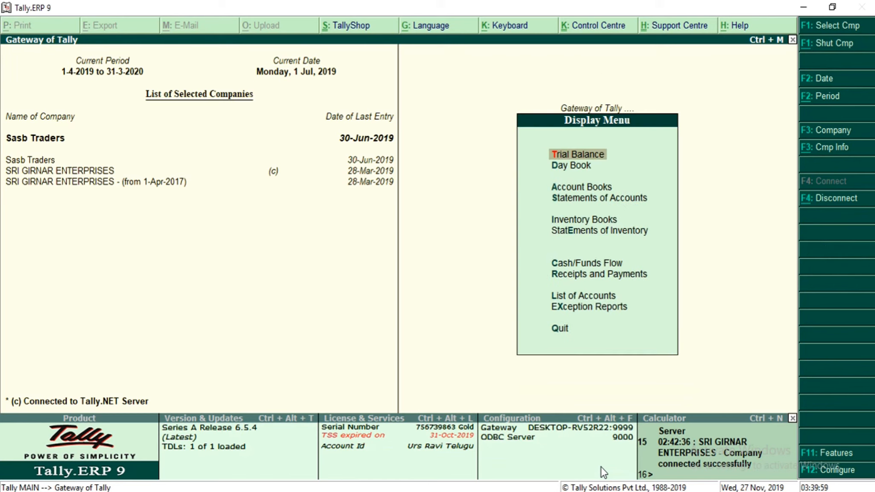
{"action": "key", "text": "Down"}
{"action": "key", "text": "Down"}
{"action": "key", "text": "Down"}
{"action": "key", "text": "Down"}
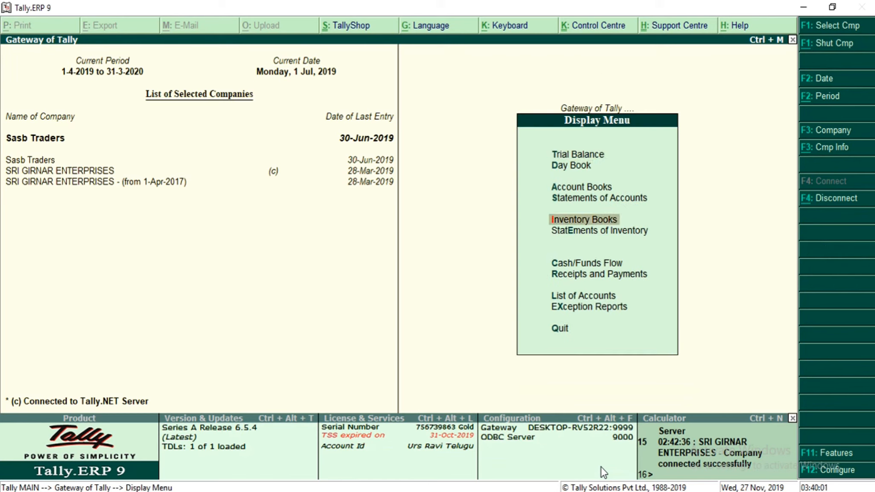
{"action": "key", "text": "Return"}
Display the Batch report of vouchers for stock item Closeup, batch 1234
{"action": "key", "text": "Down"}
{"action": "key", "text": "Down"}
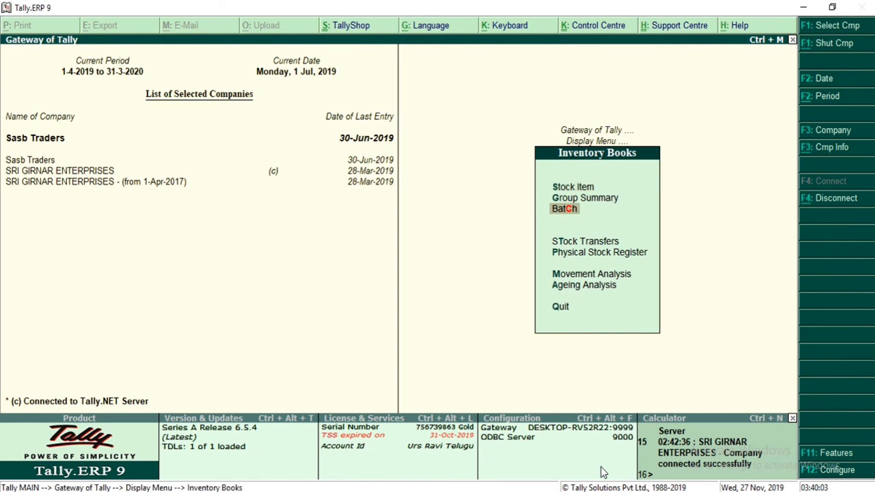
{"action": "key", "text": "Return"}
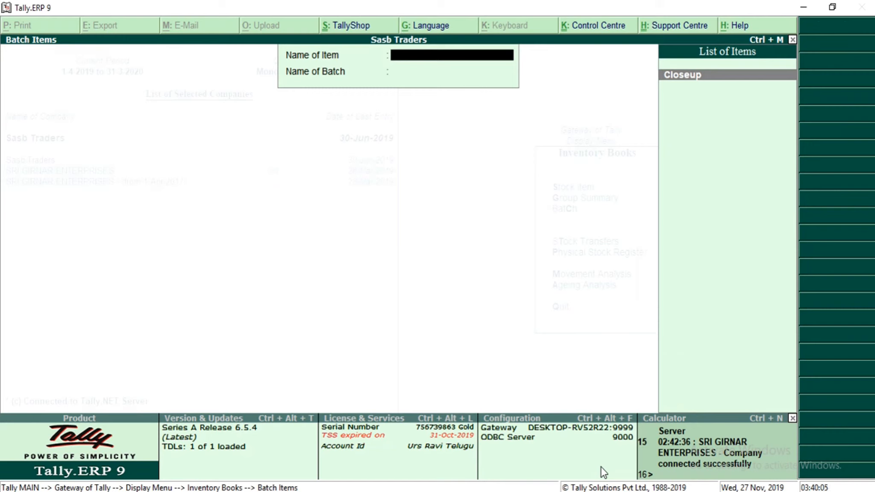
{"action": "key", "text": "Return"}
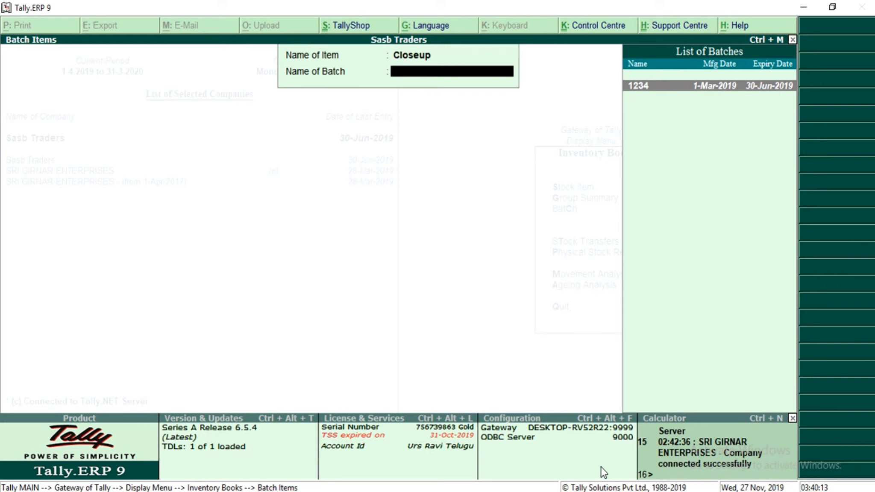
{"action": "key", "text": "Return"}
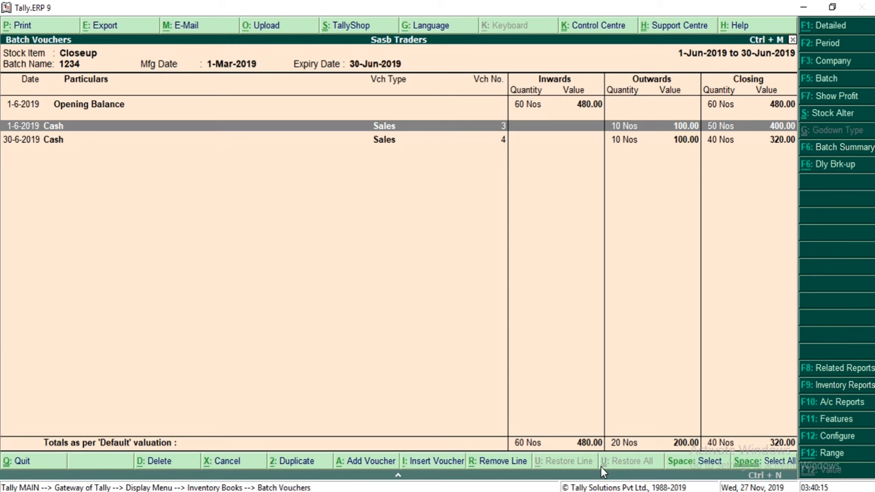